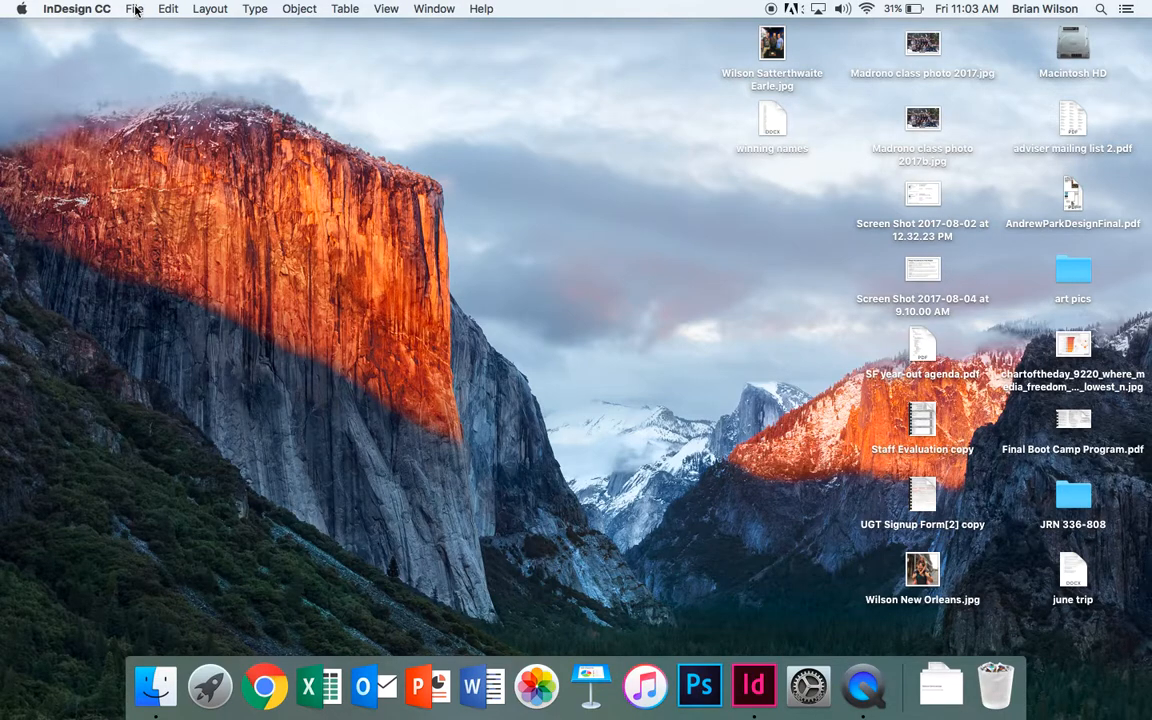
Start a new Letter-size print document with 8 facing pages, start page 1 and 3 columns
{"action": "left_click", "coordinate": [135, 10]}
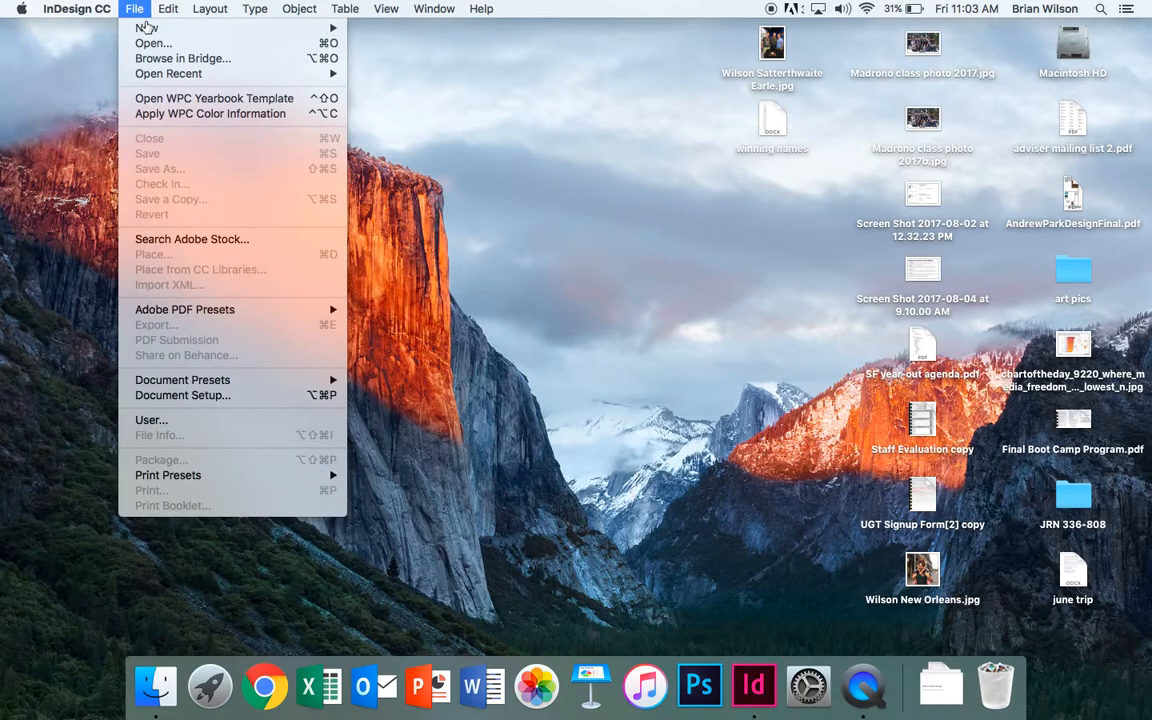
{"action": "mouse_move", "coordinate": [150, 30]}
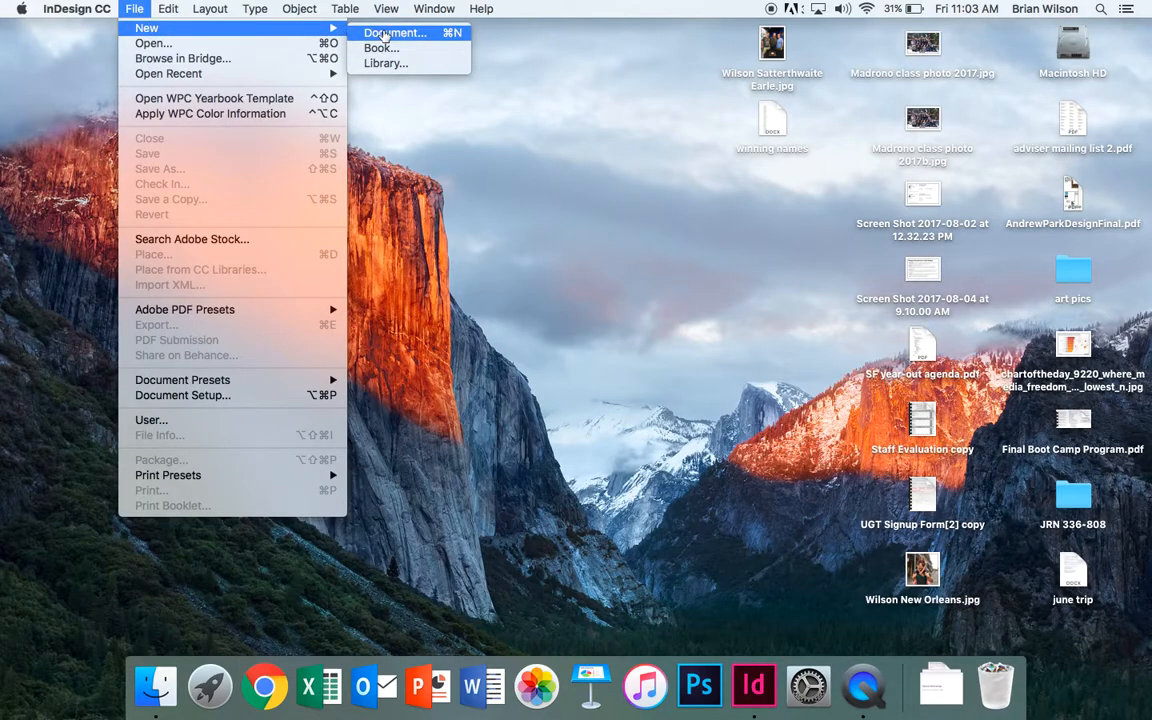
{"action": "left_click", "coordinate": [384, 33]}
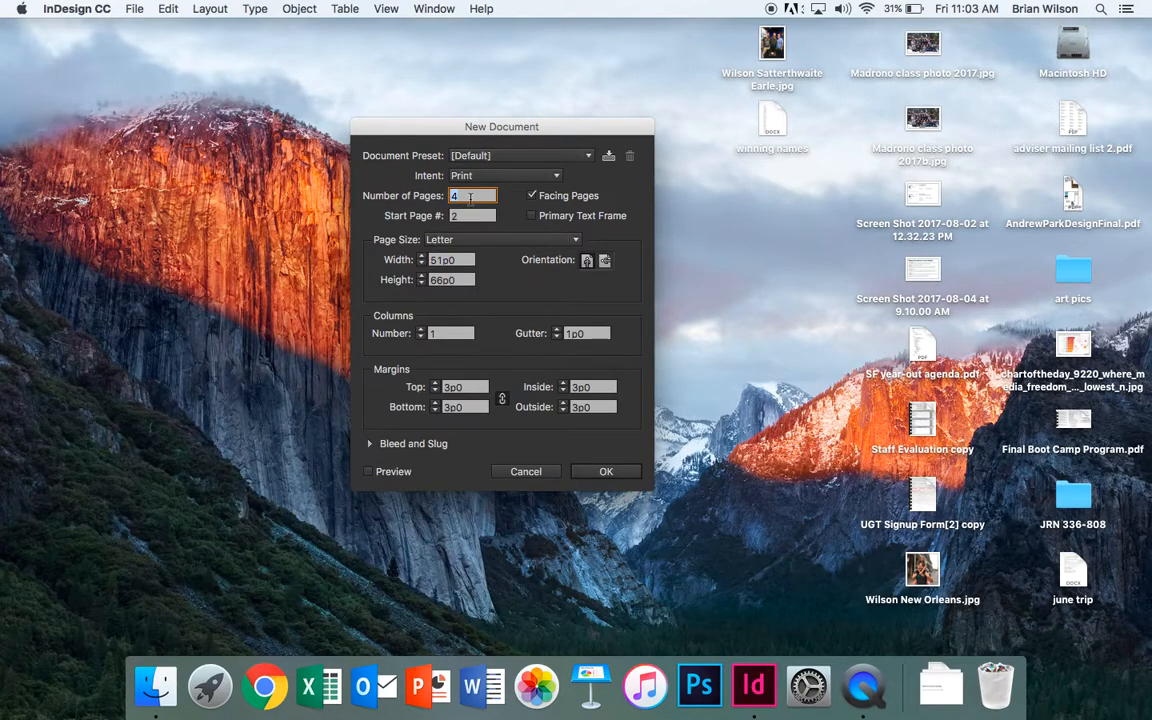
{"action": "type", "text": "8"}
{"action": "key", "text": "Tab"}
{"action": "type", "text": "1"}
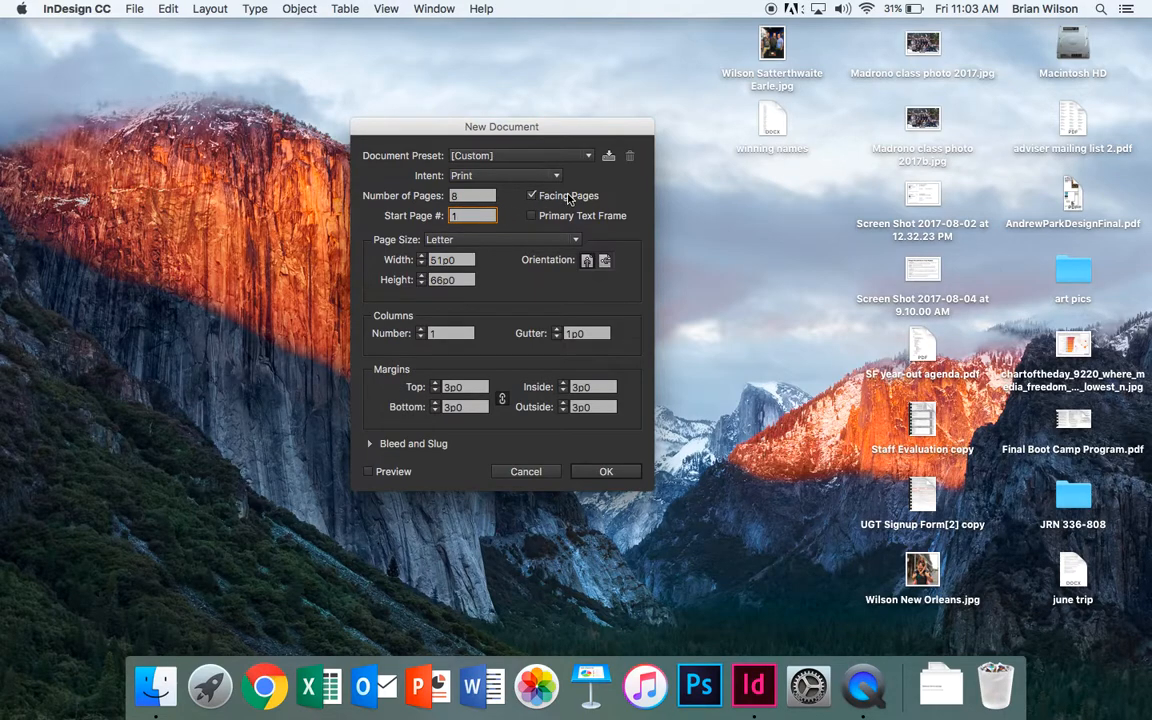
{"action": "left_click", "coordinate": [531, 196]}
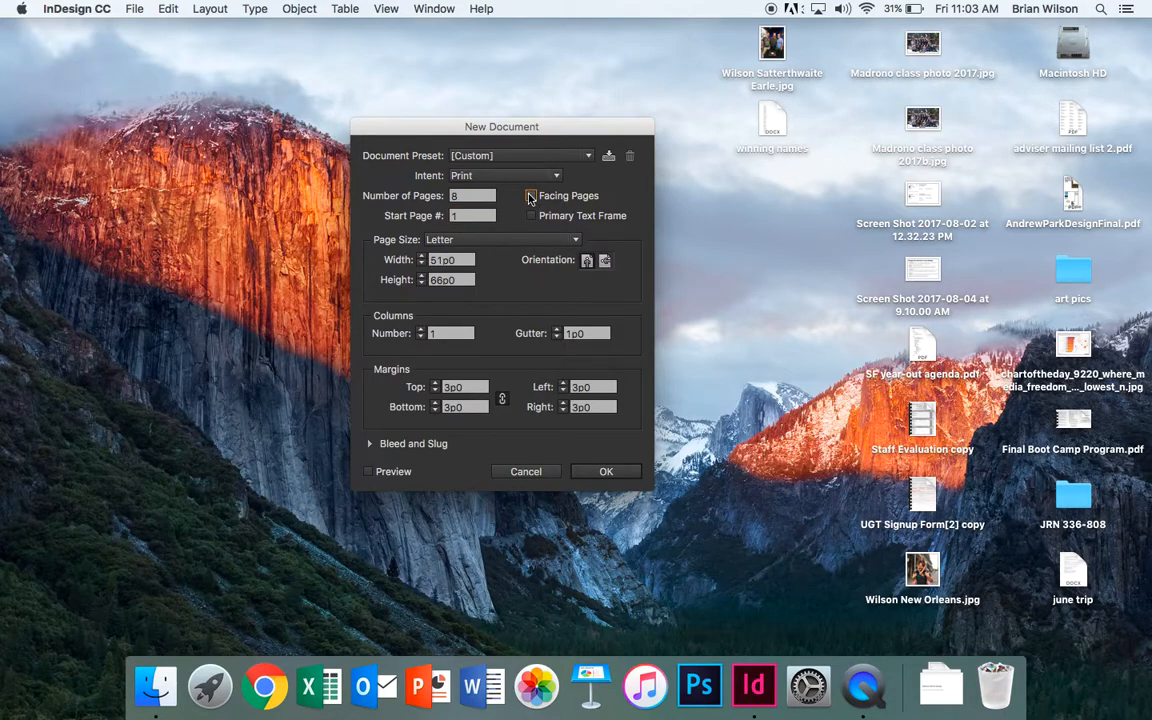
{"action": "left_click", "coordinate": [532, 197]}
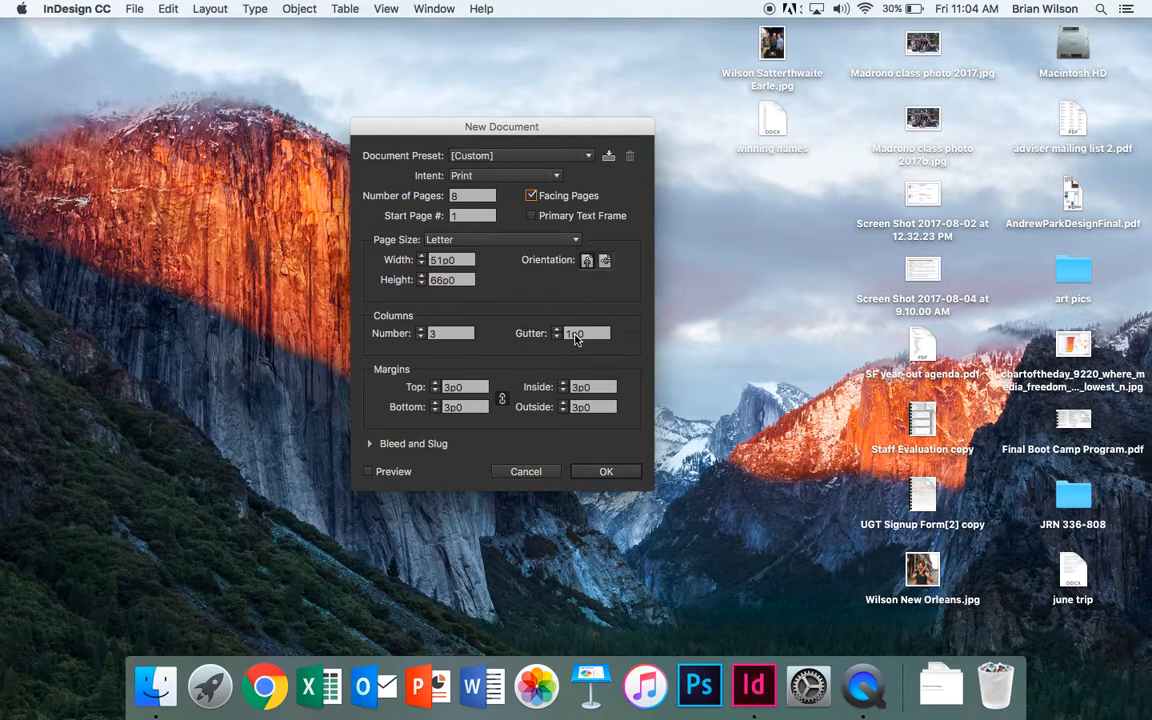
Set all four page margins of the new document to 1p6
{"action": "left_click", "coordinate": [468, 391]}
{"action": "type", "text": "1p6"}
{"action": "key", "text": "Tab"}
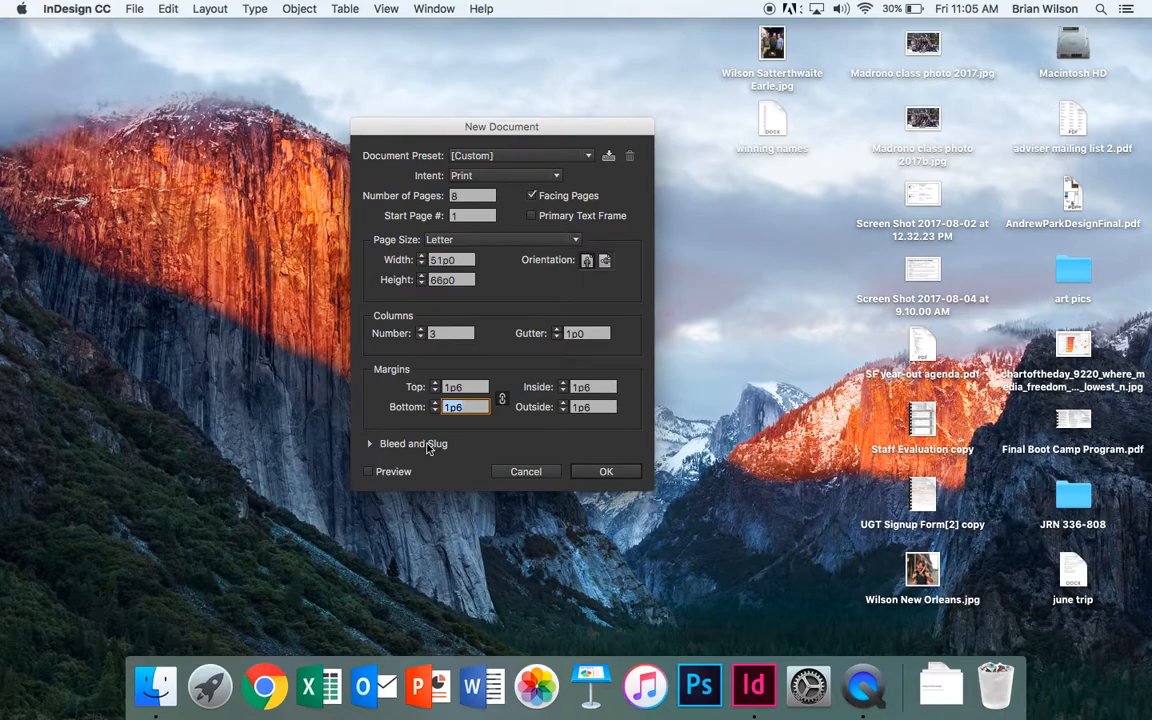
Set the bleed to 0p9 on all sides and create the document
{"action": "left_click", "coordinate": [370, 445]}
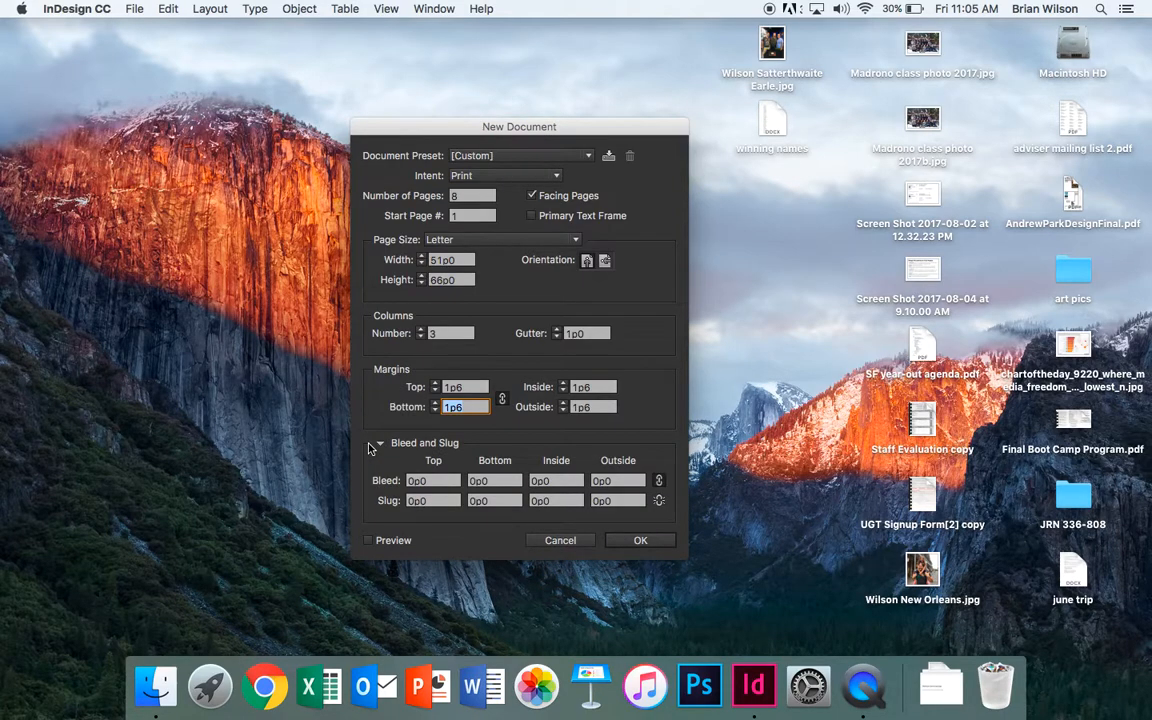
{"action": "left_click", "coordinate": [436, 482]}
{"action": "type", "text": "9"}
{"action": "key", "text": "Tab"}
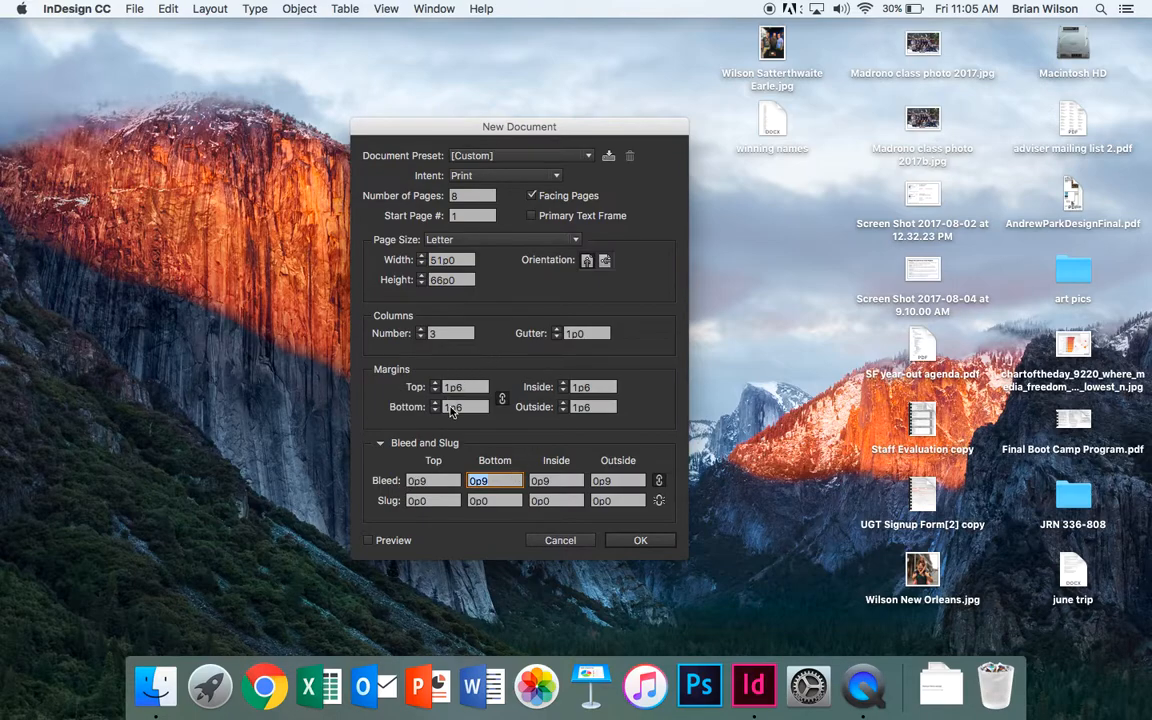
{"action": "left_click", "coordinate": [641, 541]}
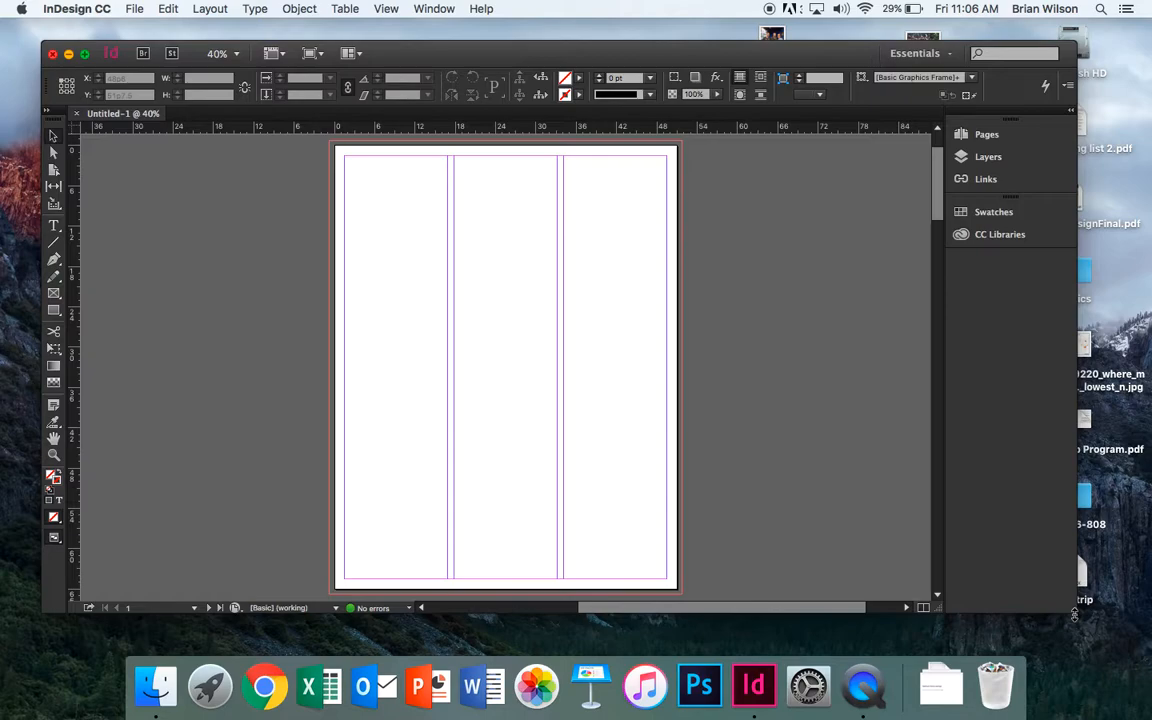
Enlarge the document window and display the page thumbnails, extended to show every spread from page 1 to page 8
{"action": "left_click_drag", "start_coordinate": [1074, 612], "coordinate": [1130, 654]}
{"action": "left_click_drag", "start_coordinate": [989, 202], "coordinate": [948, 188]}
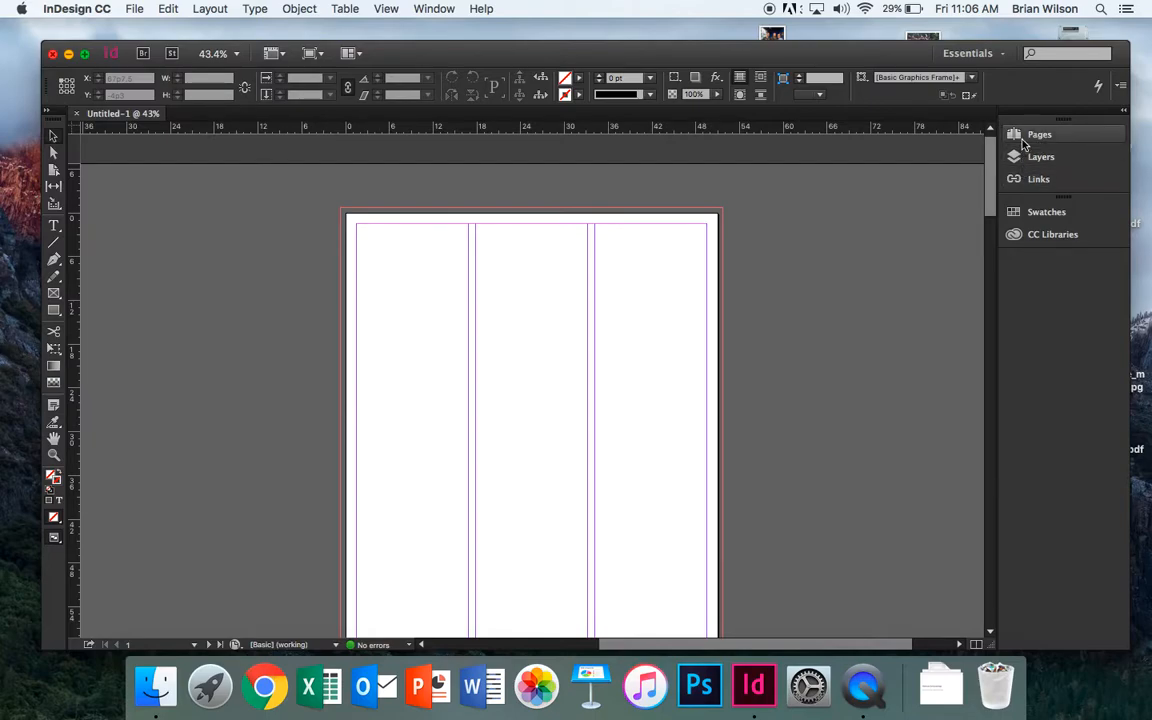
{"action": "left_click", "coordinate": [432, 9]}
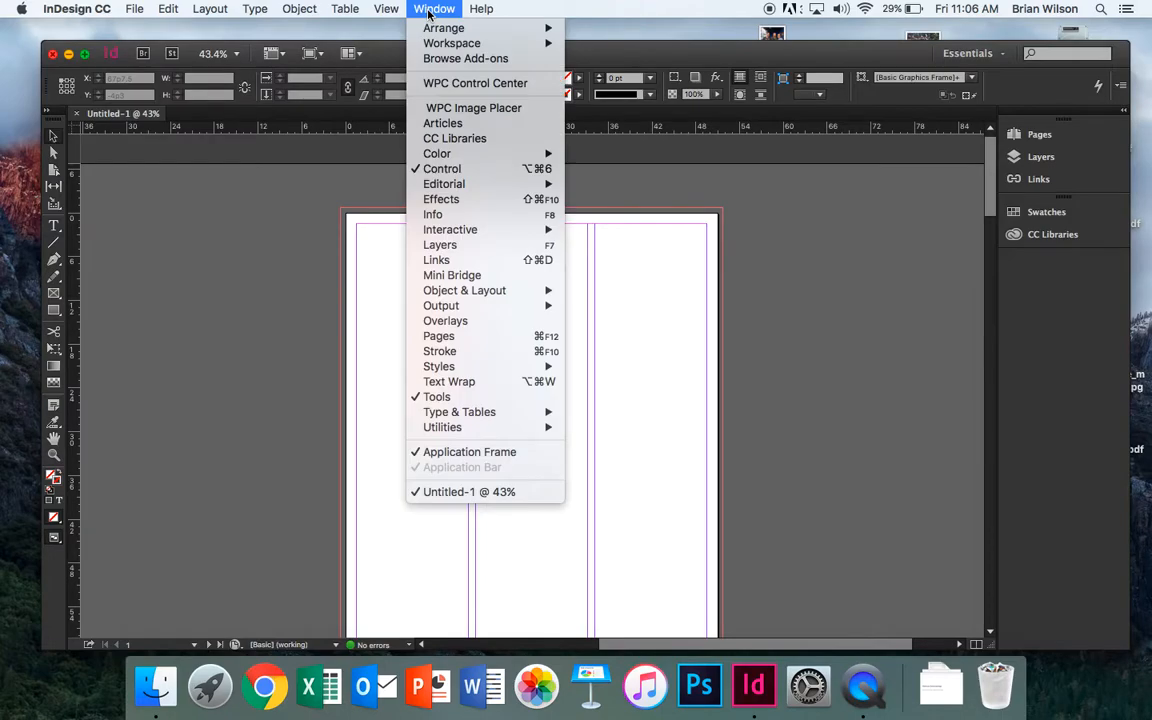
{"action": "left_click", "coordinate": [452, 338]}
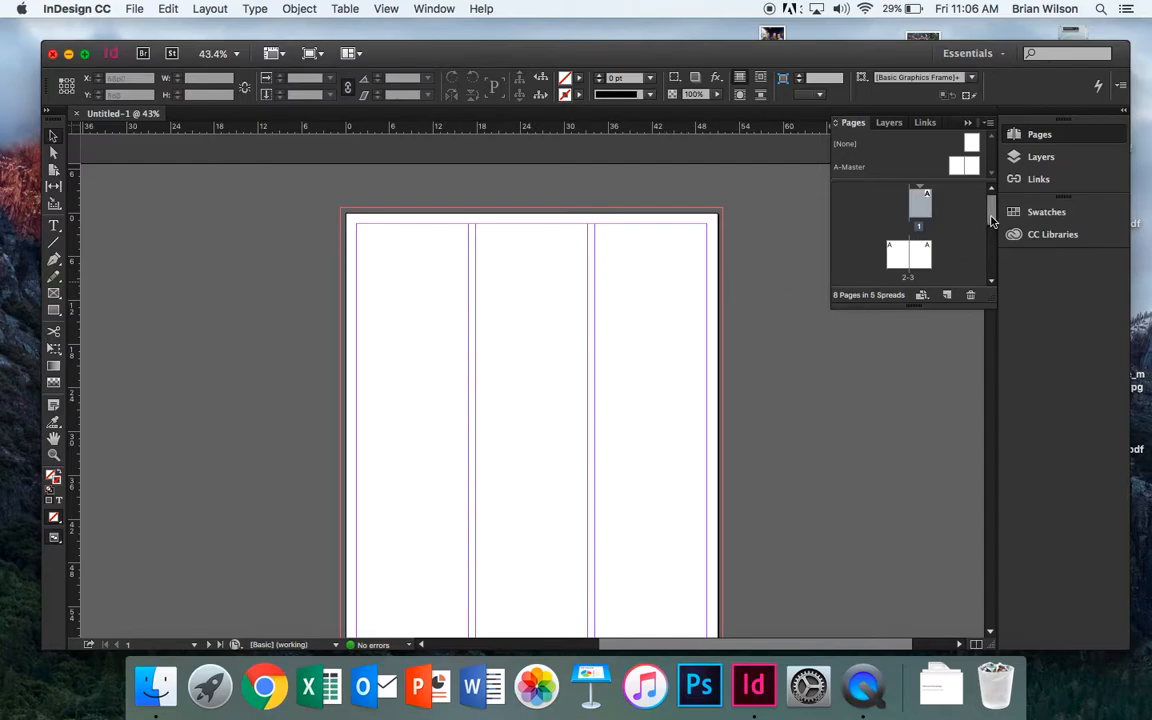
{"action": "left_click_drag", "start_coordinate": [992, 203], "coordinate": [992, 226]}
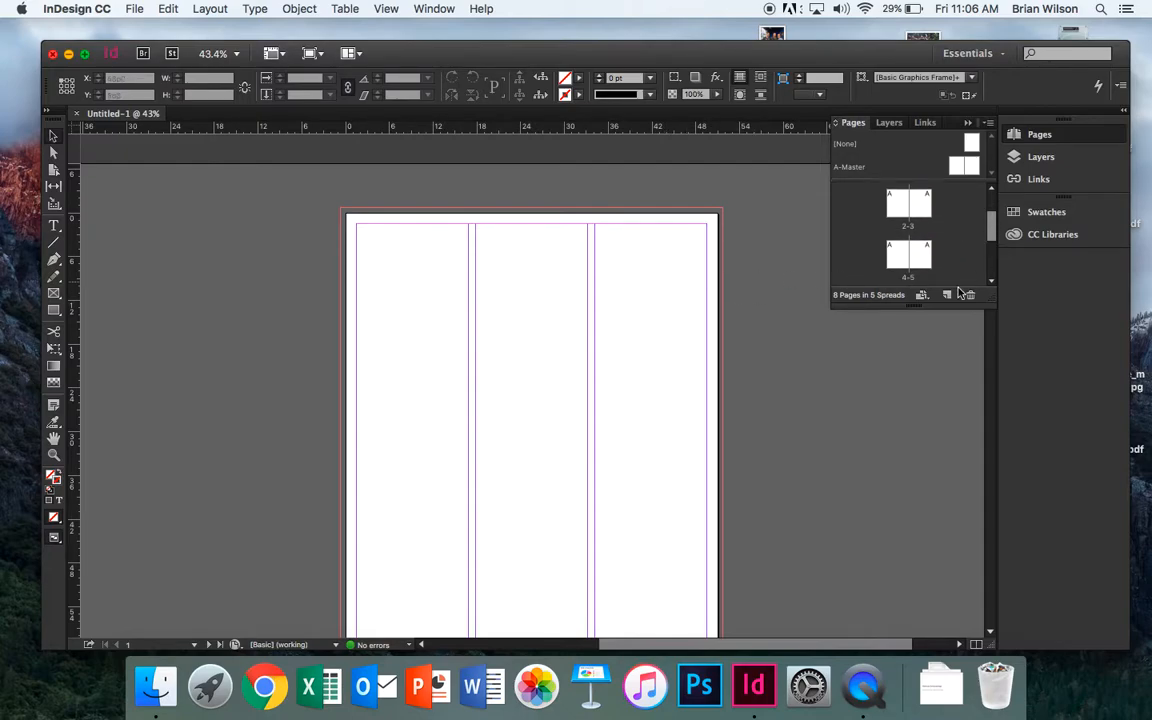
{"action": "left_click_drag", "start_coordinate": [918, 309], "coordinate": [927, 474]}
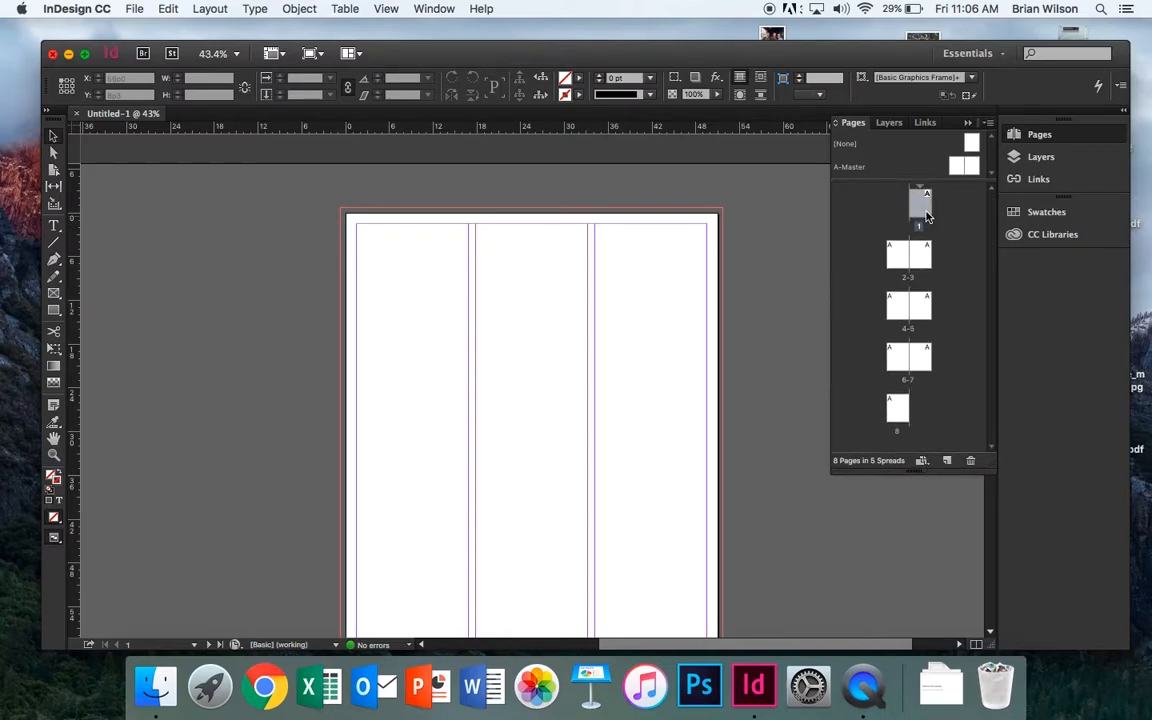
Go to page 5 and view the 4-5 spread with its columns and margins
{"action": "left_click", "coordinate": [898, 257]}
{"action": "double_click", "coordinate": [921, 306]}
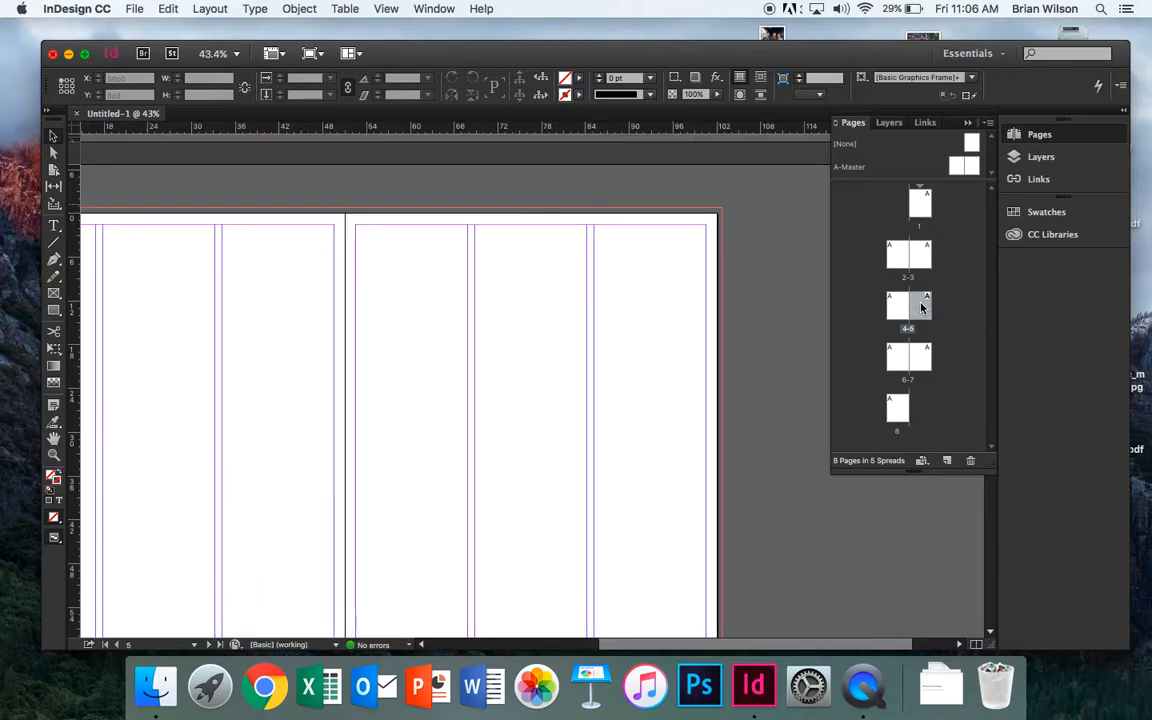
{"action": "scroll", "coordinate": [664, 341], "scroll_direction": "down", "scroll_amount": 3}
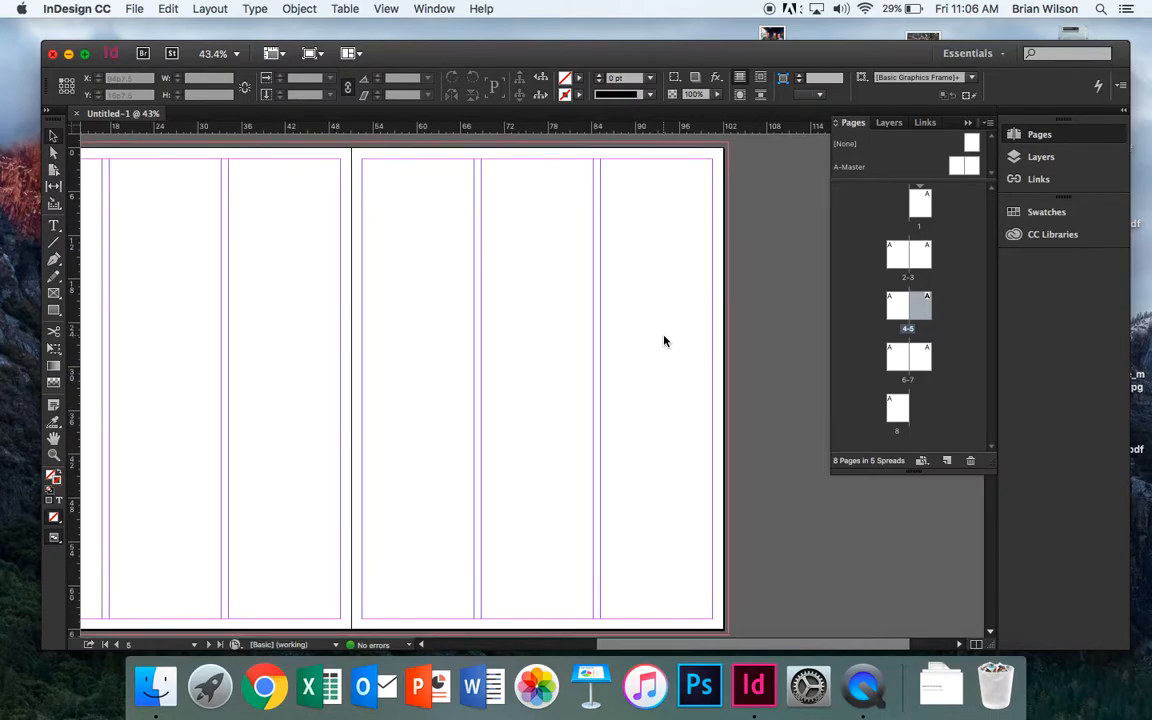
Open the A-Master spread for editing with both of its pages in view
{"action": "left_click", "coordinate": [959, 168]}
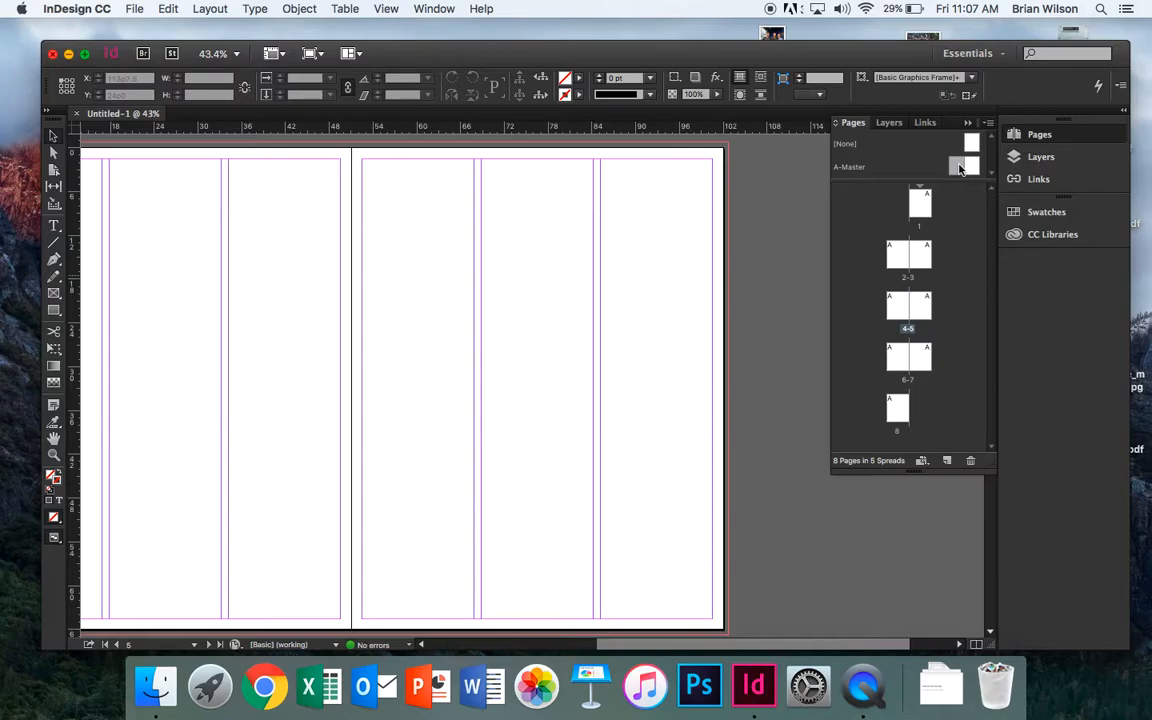
{"action": "double_click", "coordinate": [955, 165]}
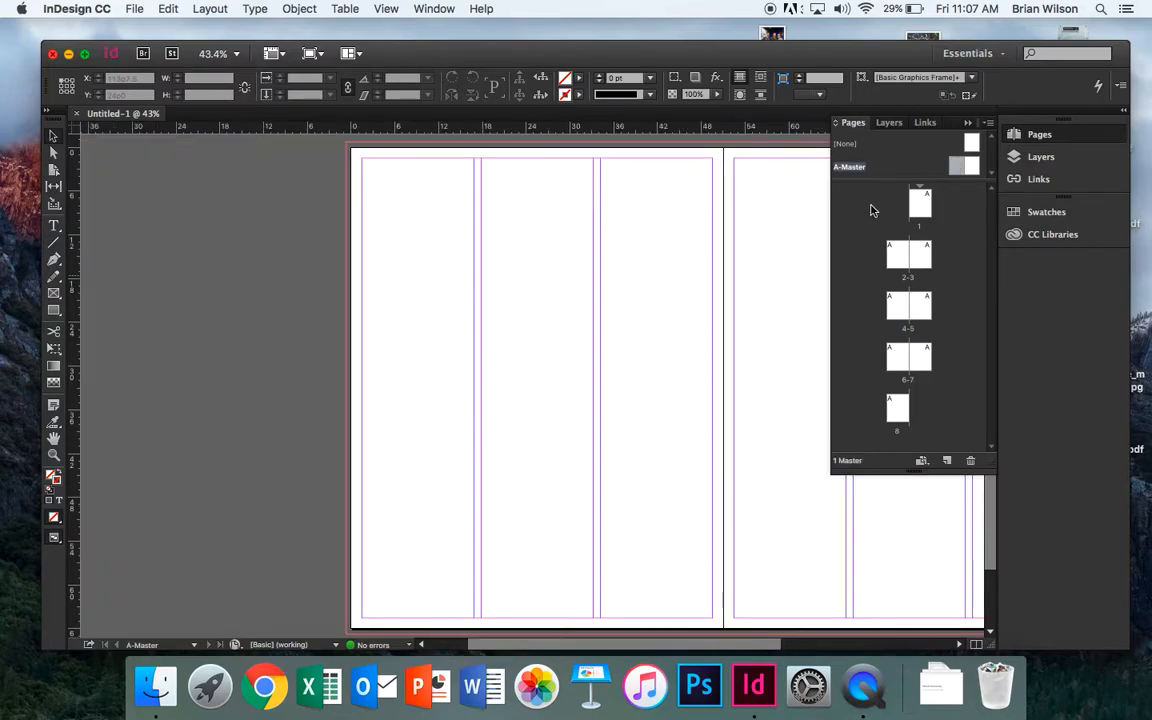
{"action": "scroll", "coordinate": [560, 288], "scroll_direction": "right", "scroll_amount": 3}
{"action": "scroll", "coordinate": [560, 288], "scroll_direction": "right", "scroll_amount": 3}
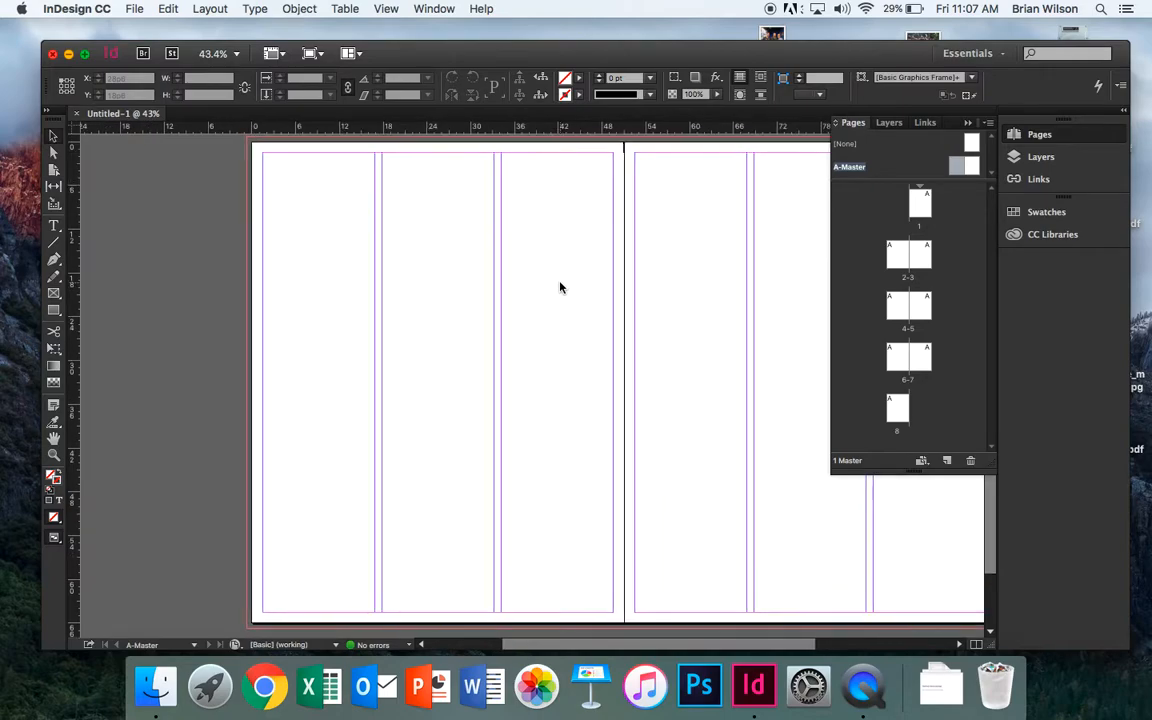
{"action": "scroll", "coordinate": [560, 288], "scroll_direction": "right", "scroll_amount": 1}
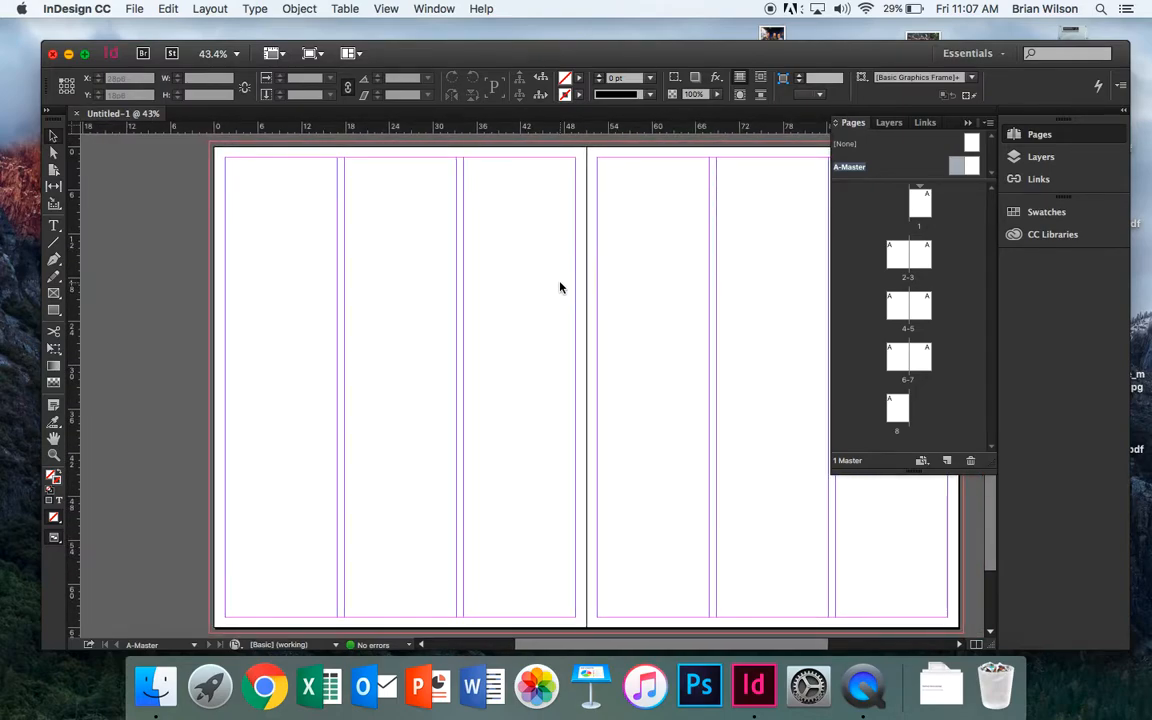
{"action": "scroll", "coordinate": [560, 288], "scroll_direction": "right", "scroll_amount": 2}
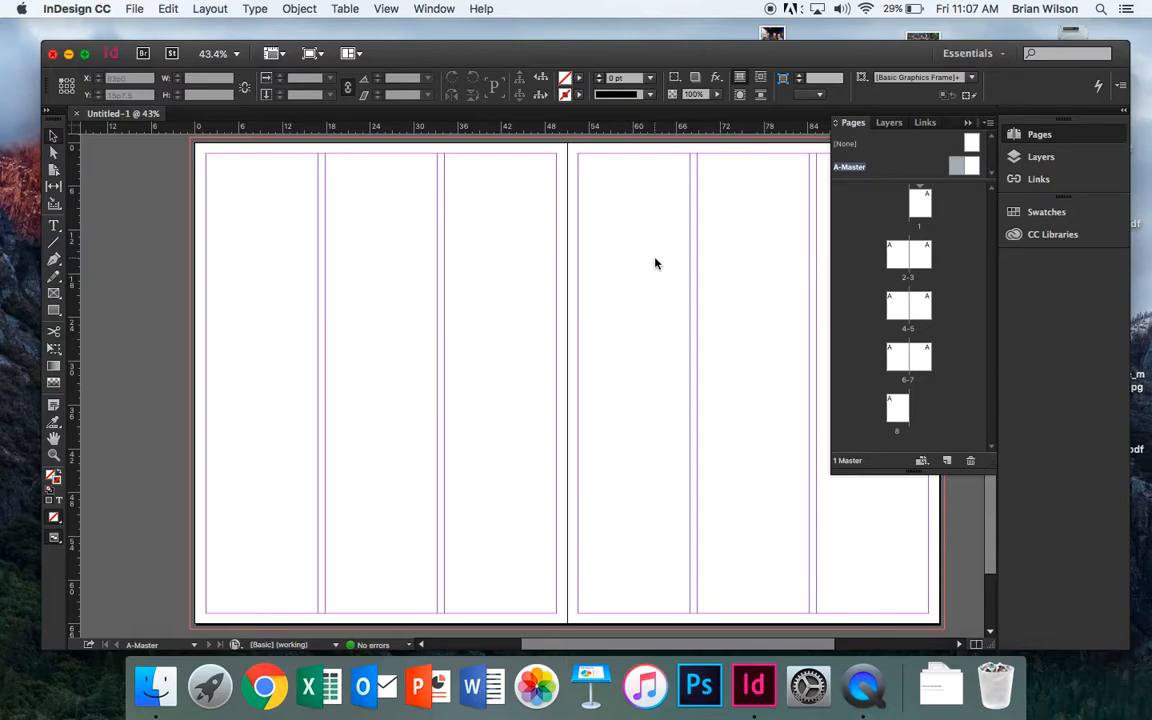
{"action": "scroll", "coordinate": [655, 263], "scroll_direction": "right", "scroll_amount": 3}
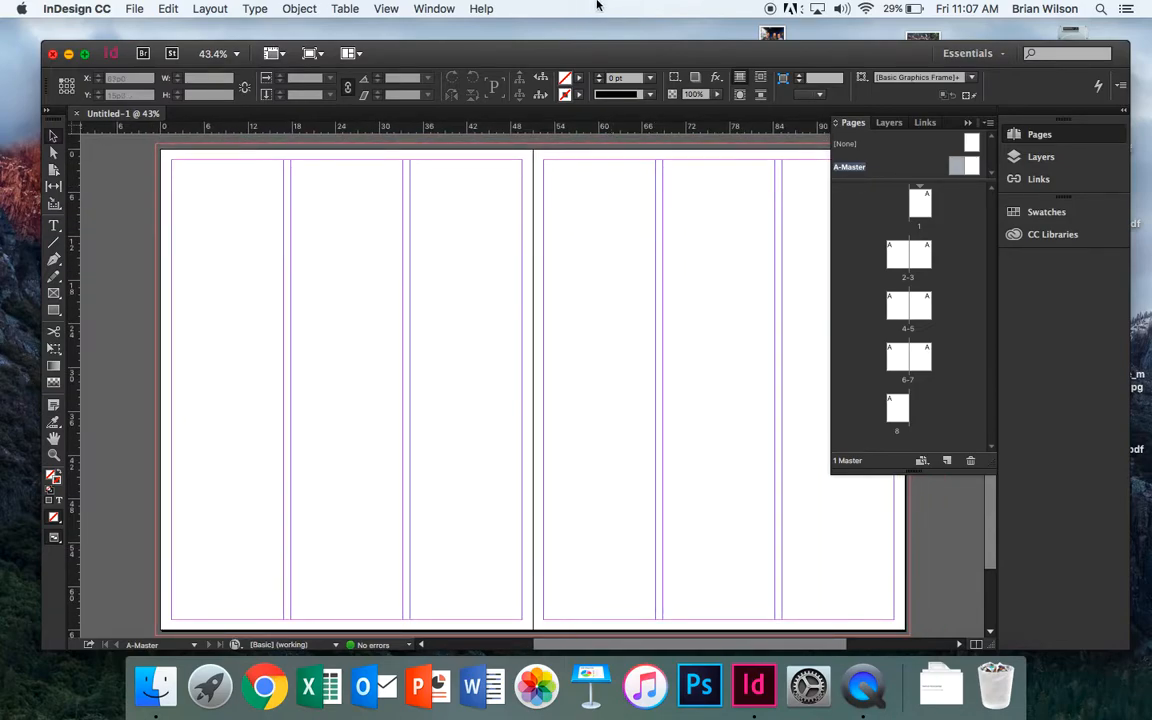
Move and enlarge the document window to fill the screen, with the whole A-Master spread in view
{"action": "left_click_drag", "start_coordinate": [497, 47], "coordinate": [490, 46]}
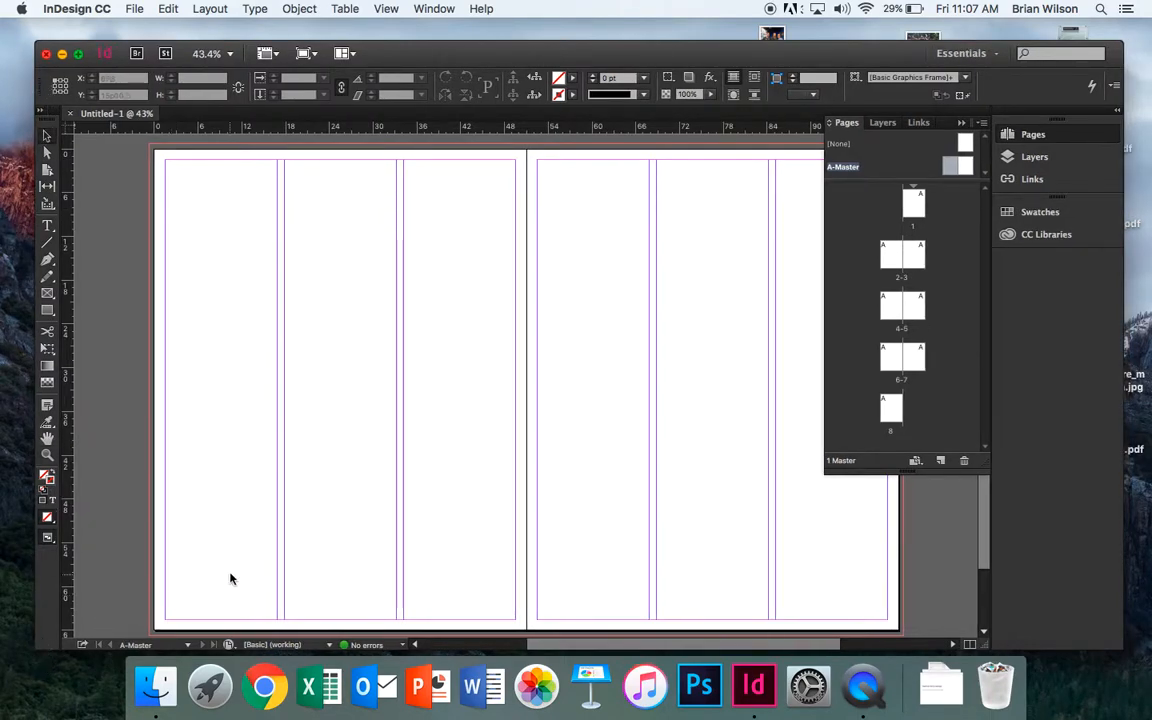
{"action": "left_click_drag", "start_coordinate": [452, 53], "coordinate": [420, 32]}
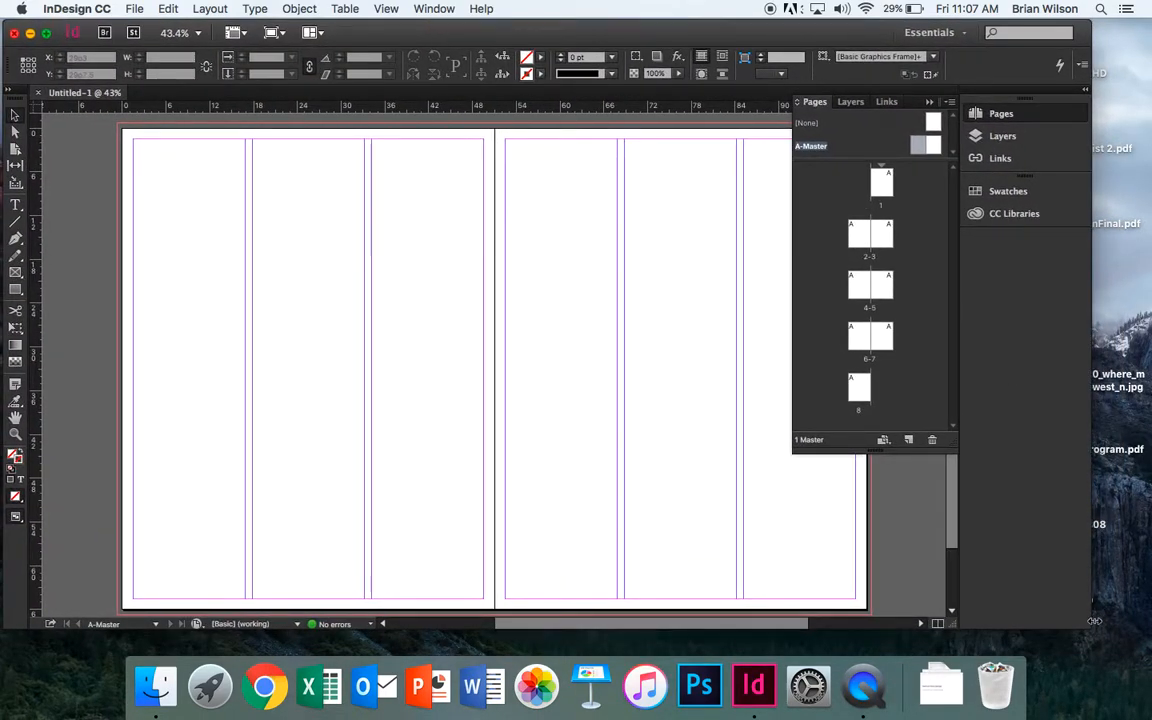
{"action": "left_click_drag", "start_coordinate": [1104, 629], "coordinate": [1151, 649]}
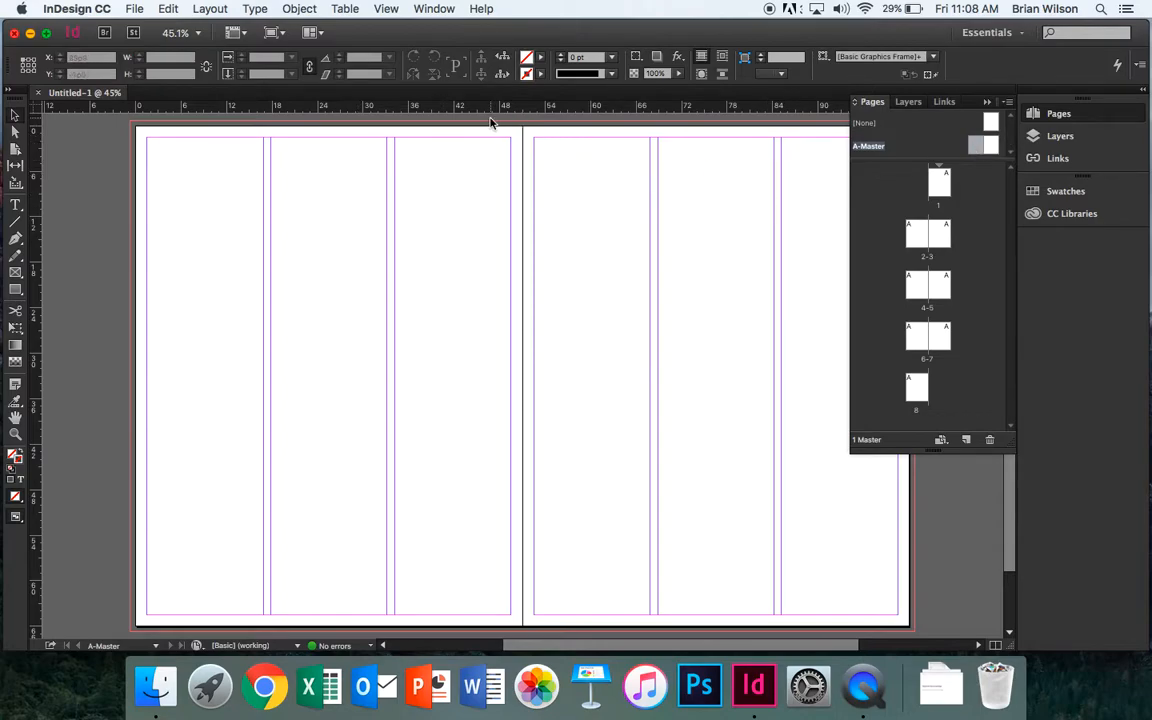
{"action": "scroll", "coordinate": [434, 198], "scroll_direction": "right", "scroll_amount": 2}
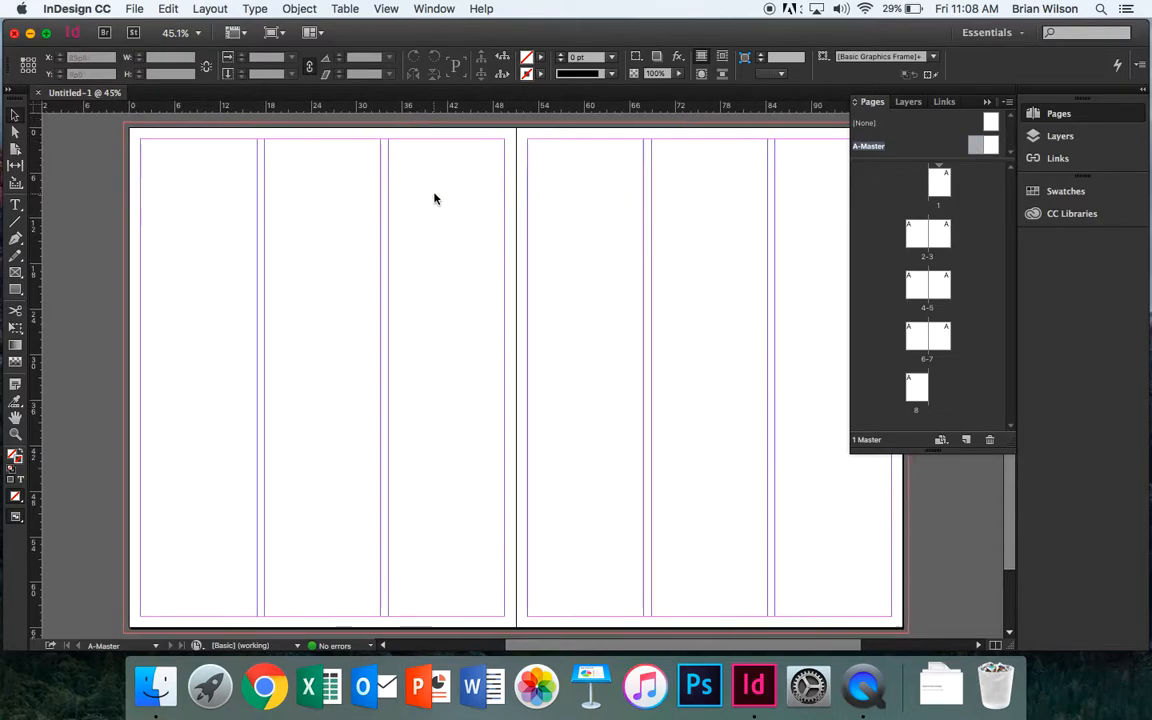
{"action": "scroll", "coordinate": [434, 198], "scroll_direction": "right", "scroll_amount": 5}
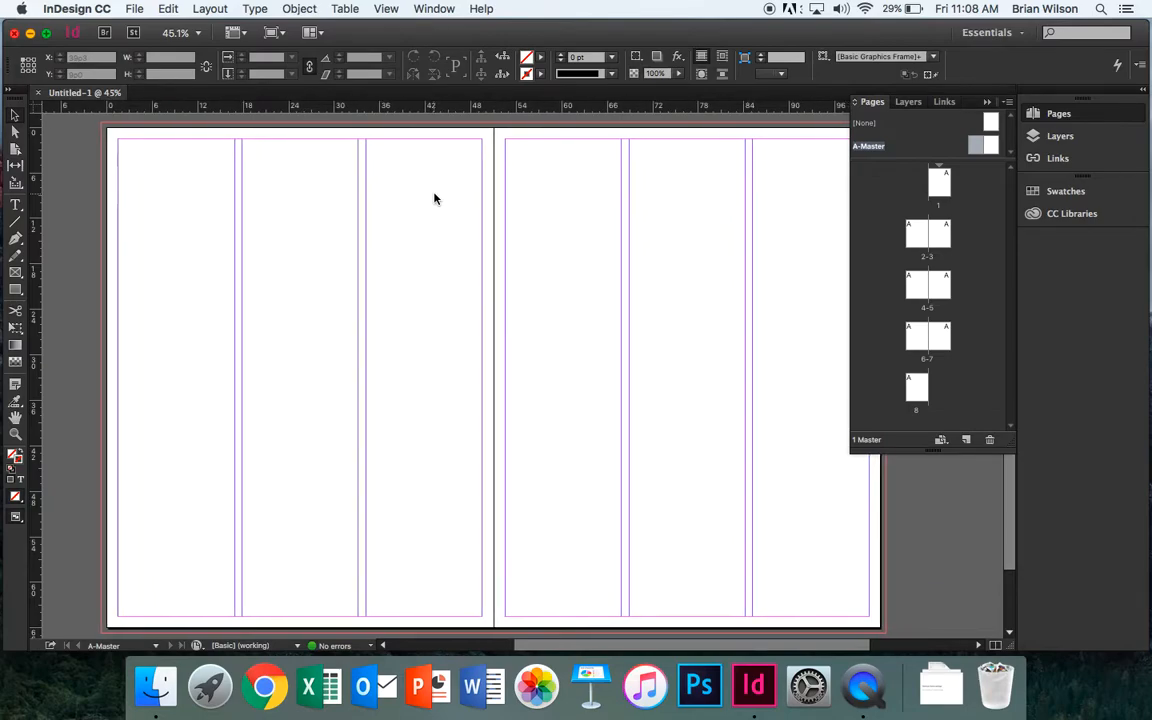
{"action": "scroll", "coordinate": [434, 198], "scroll_direction": "down", "scroll_amount": 1}
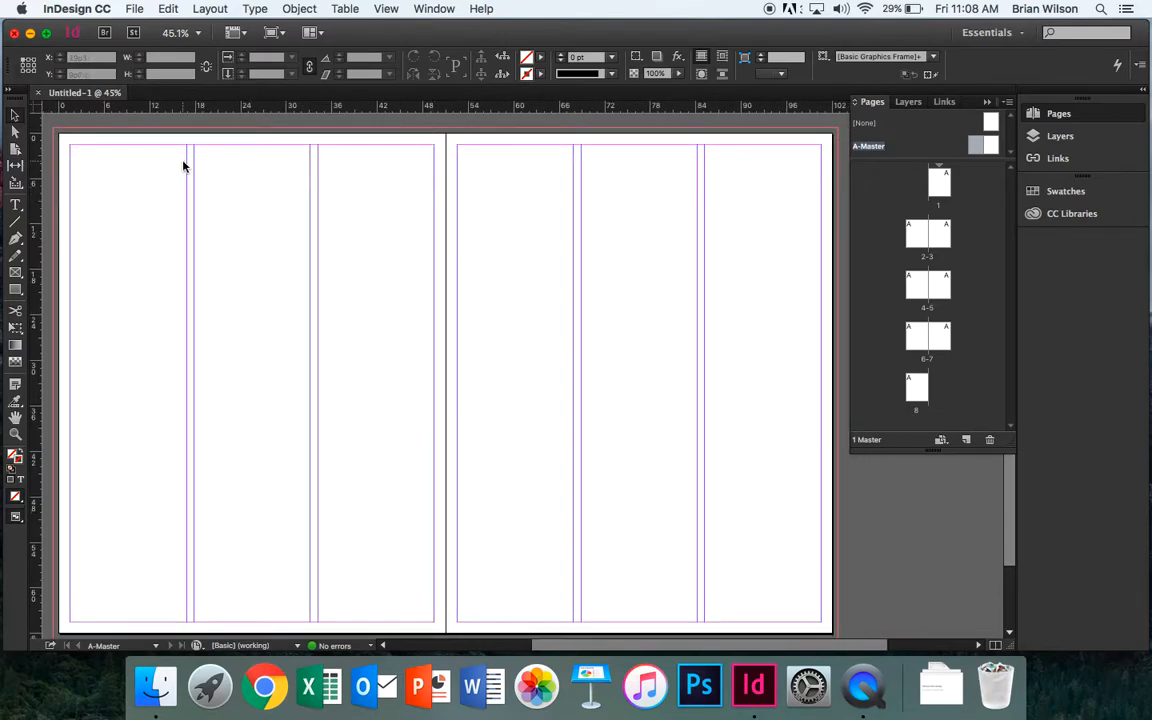
Draw a 48p0 horizontal line along the top margin of the left A-Master page with a 1 pt stroke
{"action": "left_click", "coordinate": [16, 229]}
{"action": "left_click_drag", "start_coordinate": [71, 146], "coordinate": [436, 146]}
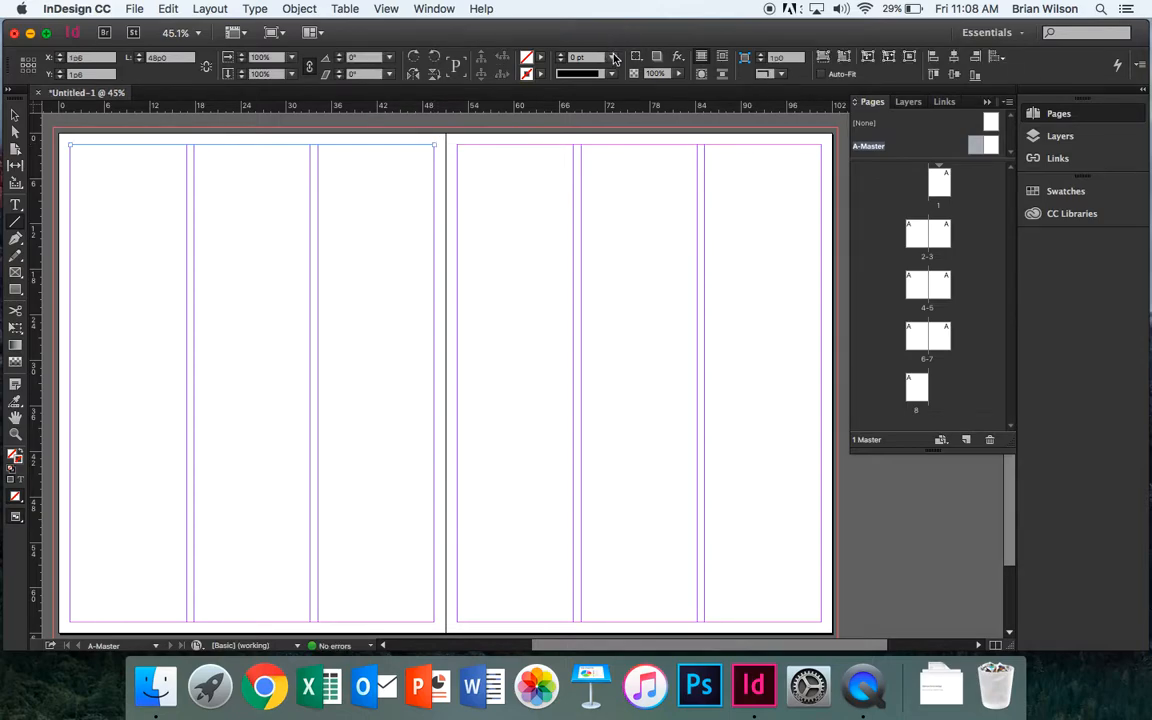
{"action": "left_click", "coordinate": [611, 57]}
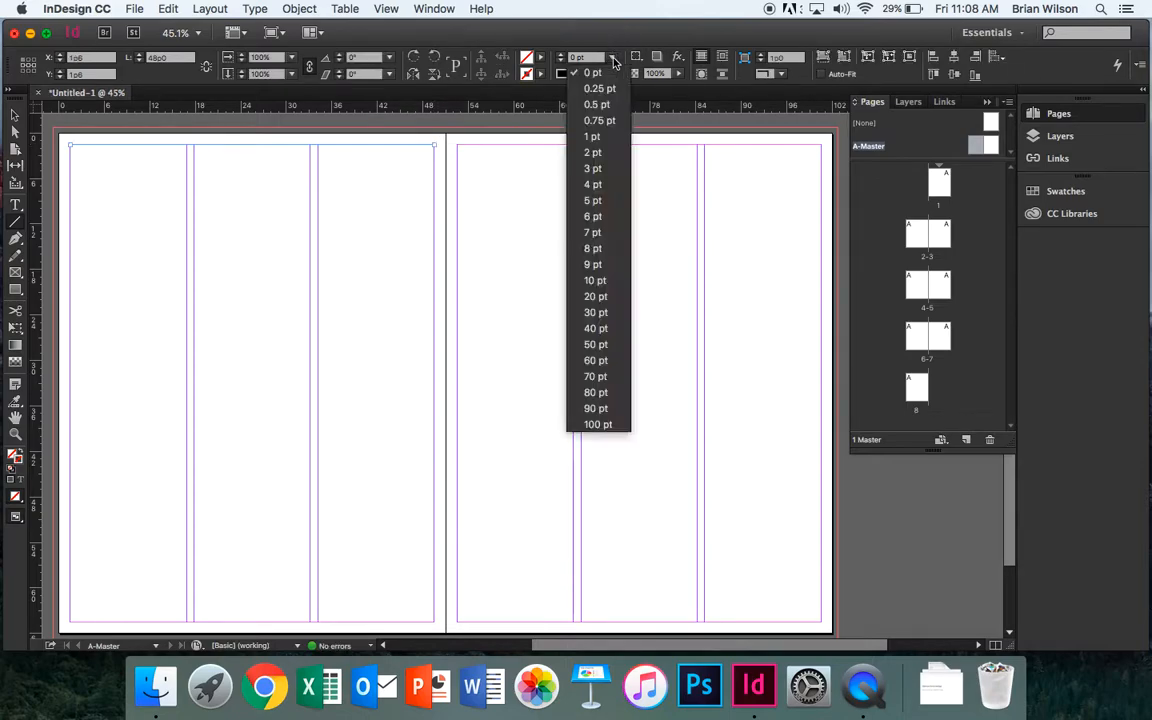
{"action": "left_click", "coordinate": [594, 139]}
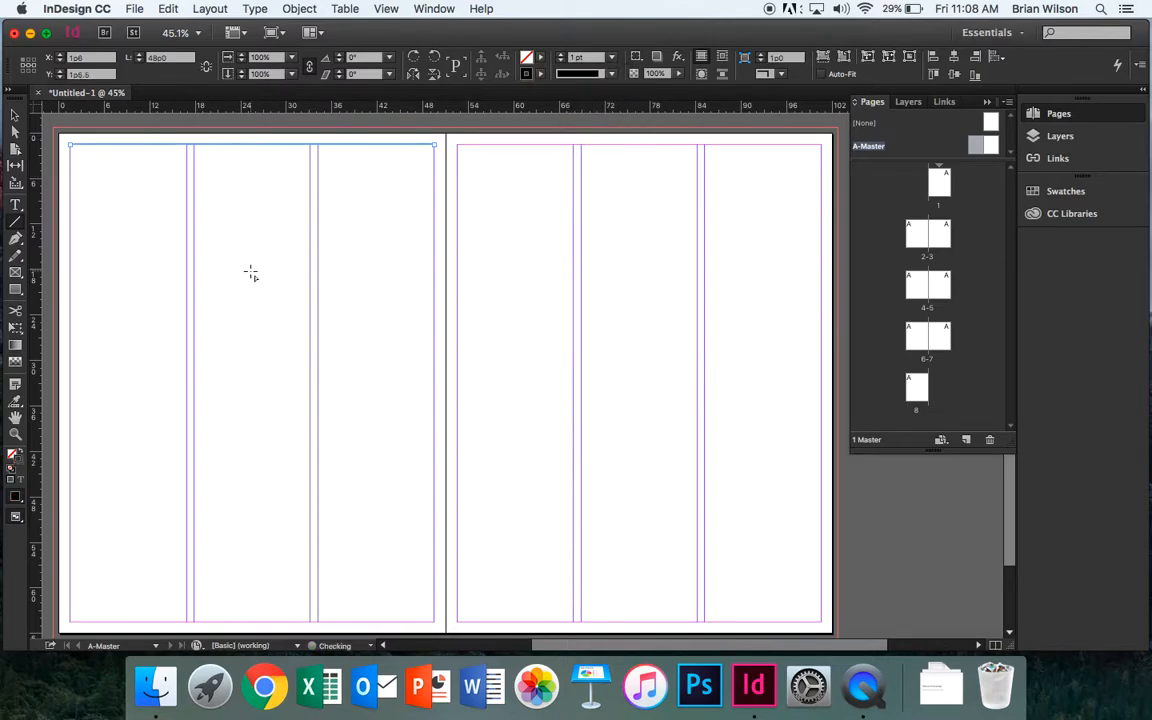
Preview the master spread without guides, return to the normal view and select the top margin line
{"action": "left_click", "coordinate": [170, 136]}
{"action": "key", "text": "w"}
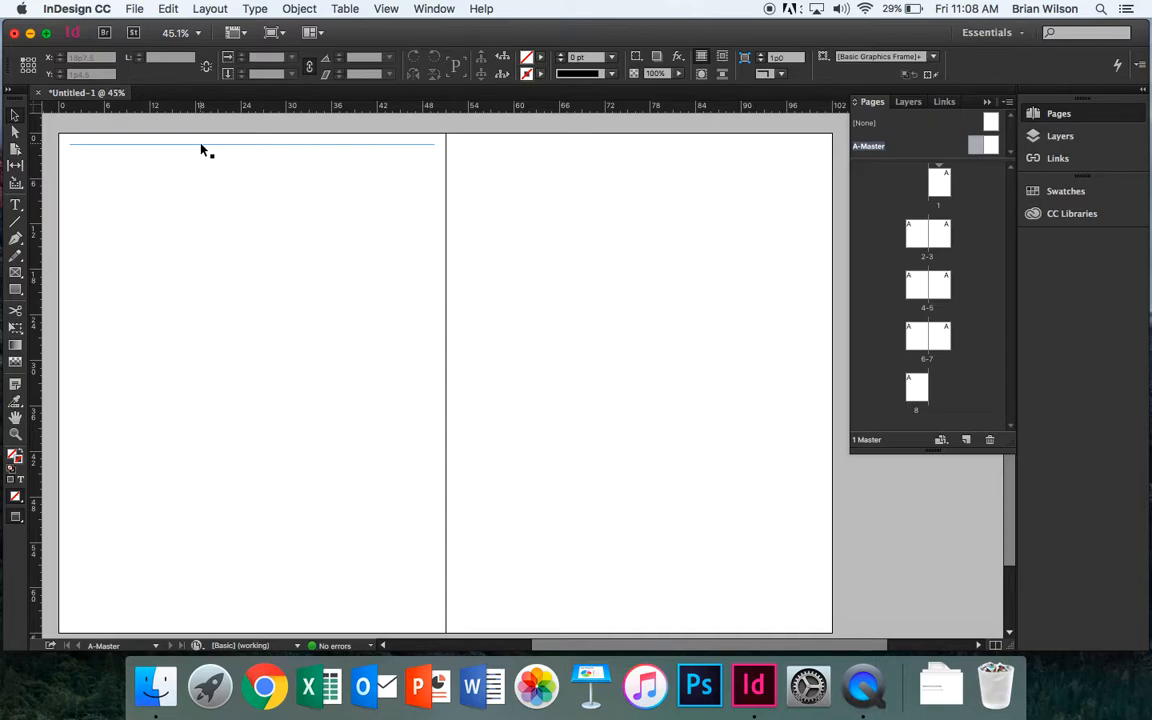
{"action": "key", "text": "w"}
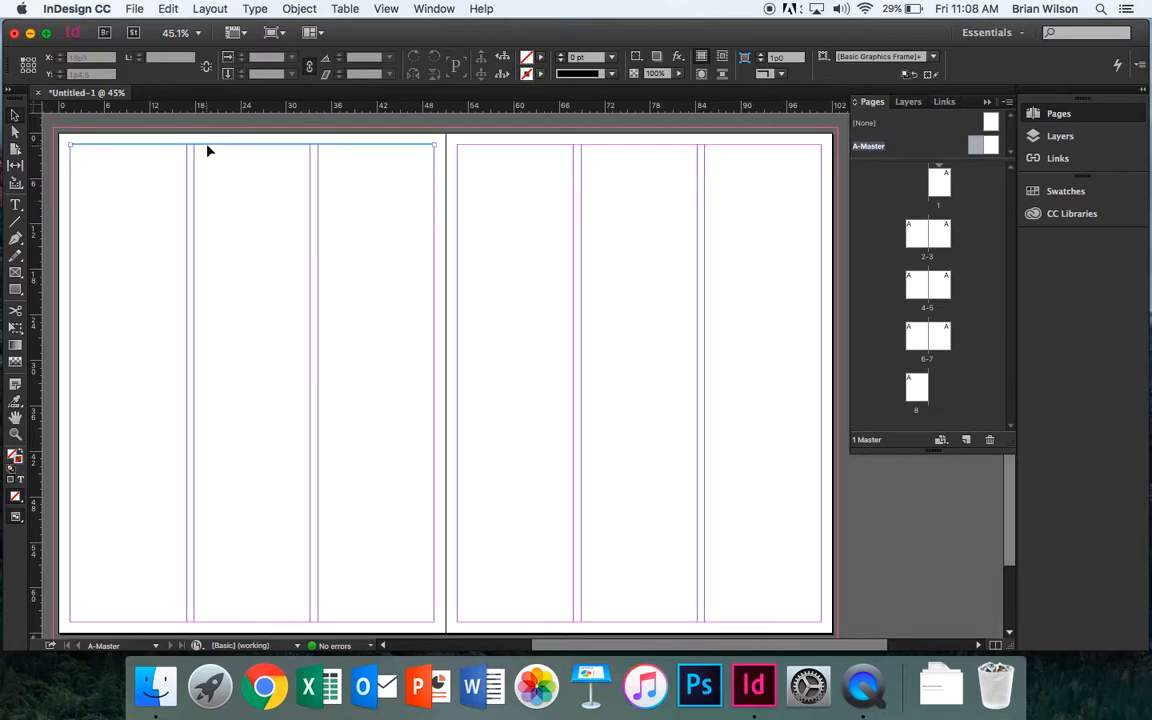
{"action": "left_click", "coordinate": [209, 149]}
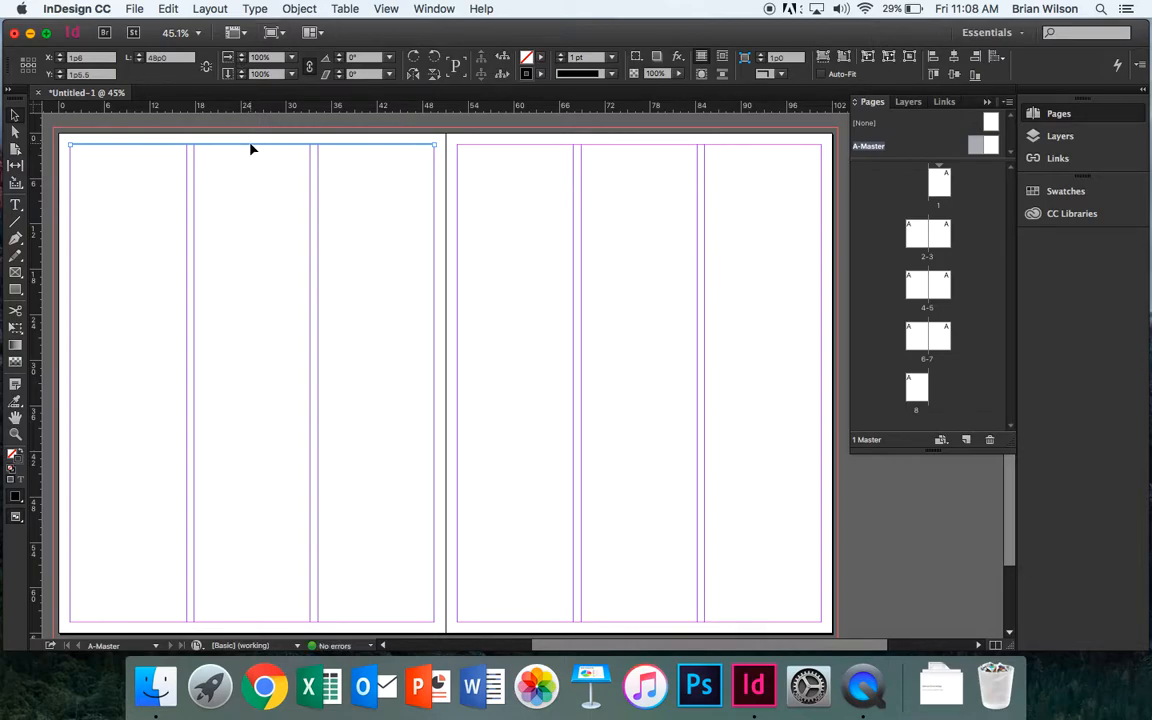
Duplicate the top margin line onto the bottom margin of the left A-Master page and preview the page without guides
{"action": "left_click_drag", "start_coordinate": [251, 149], "coordinate": [233, 624]}
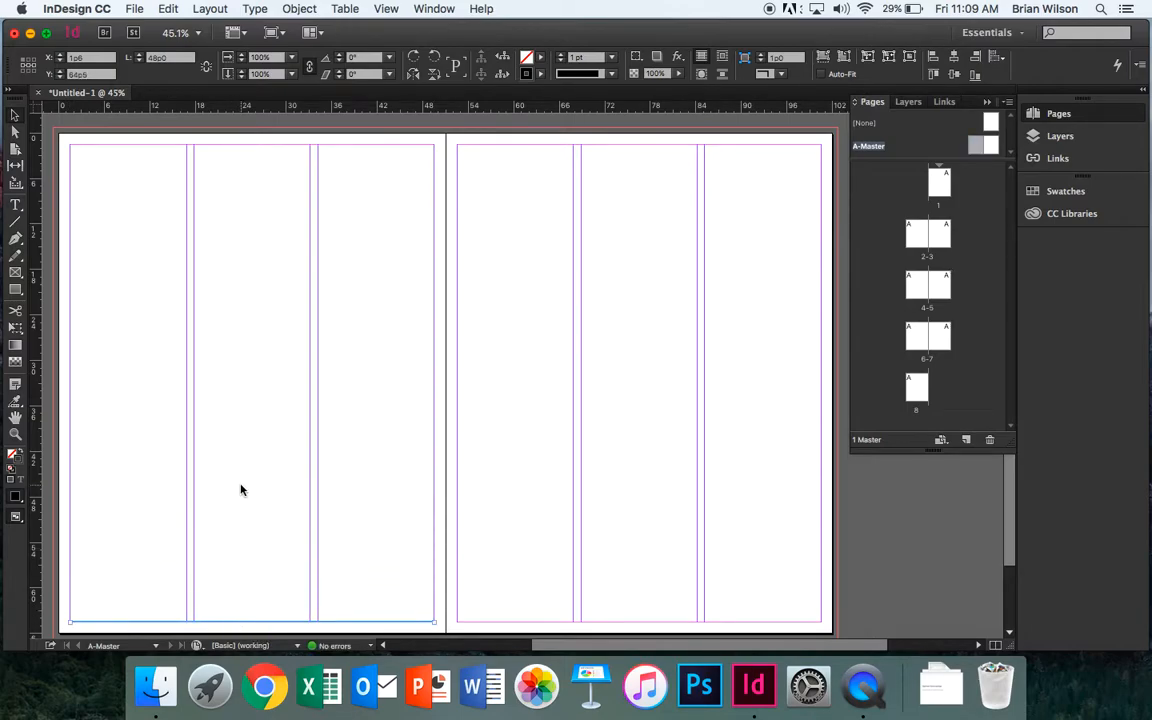
{"action": "key", "text": "w"}
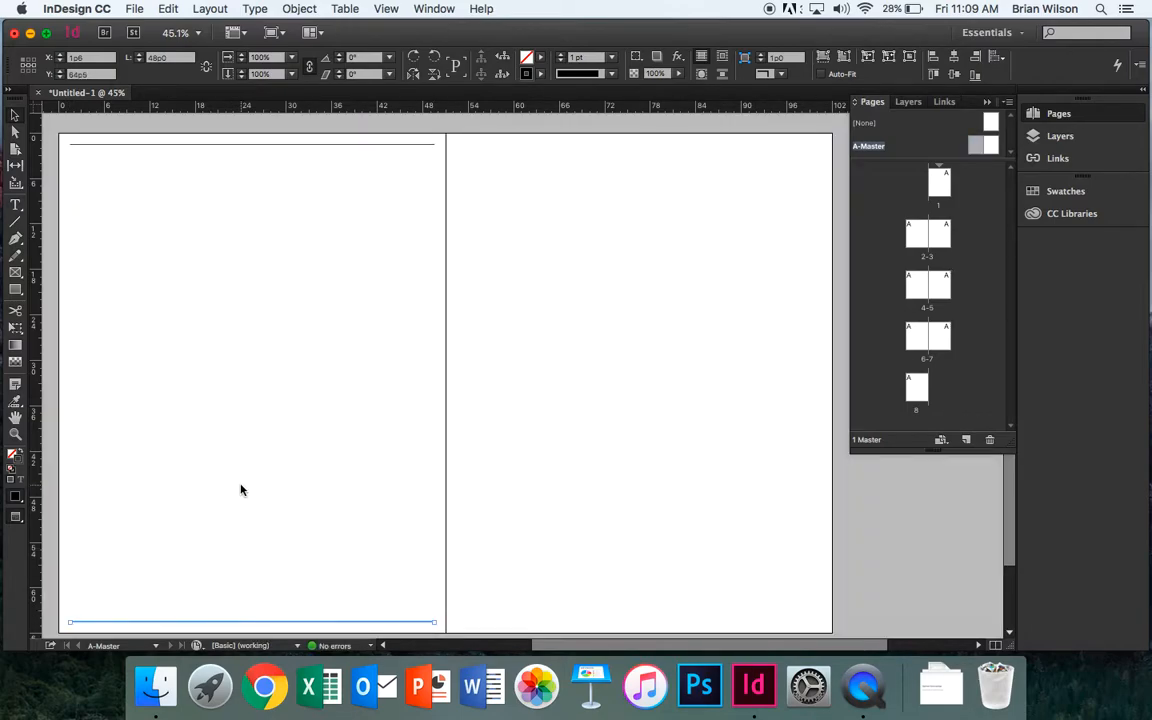
{"action": "key", "text": "w"}
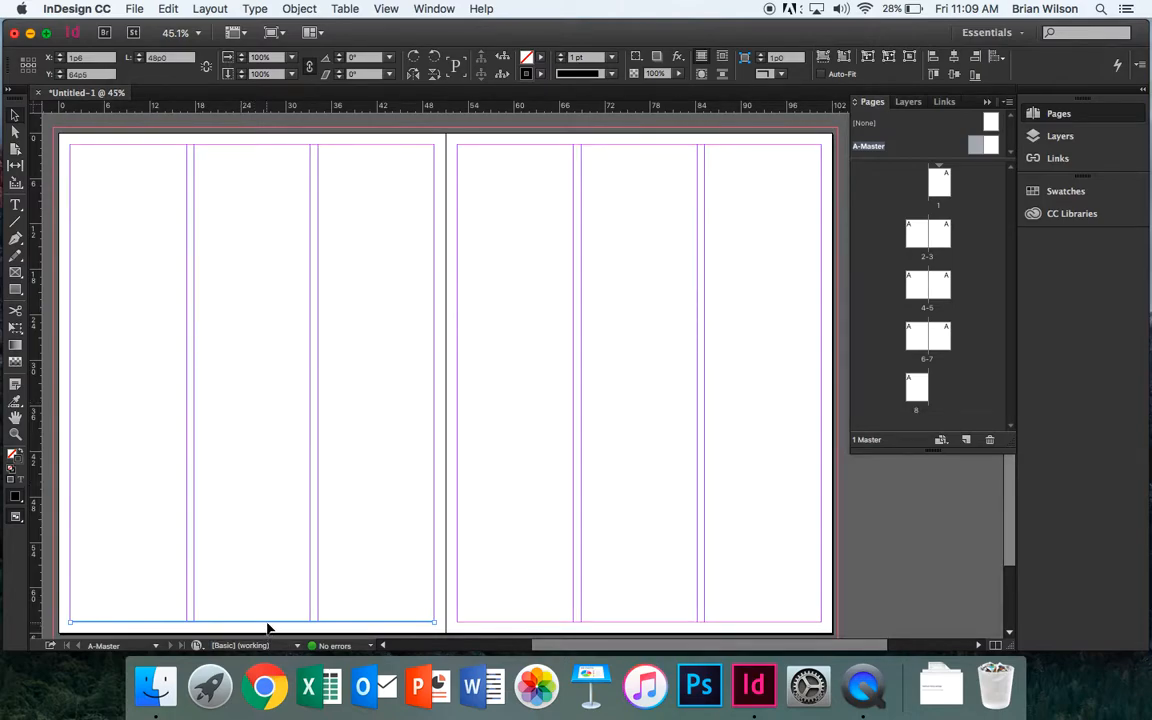
Copy both margin lines of the left A-Master page to the matching margins of the right page and preview the spread
{"action": "left_click", "coordinate": [251, 150]}
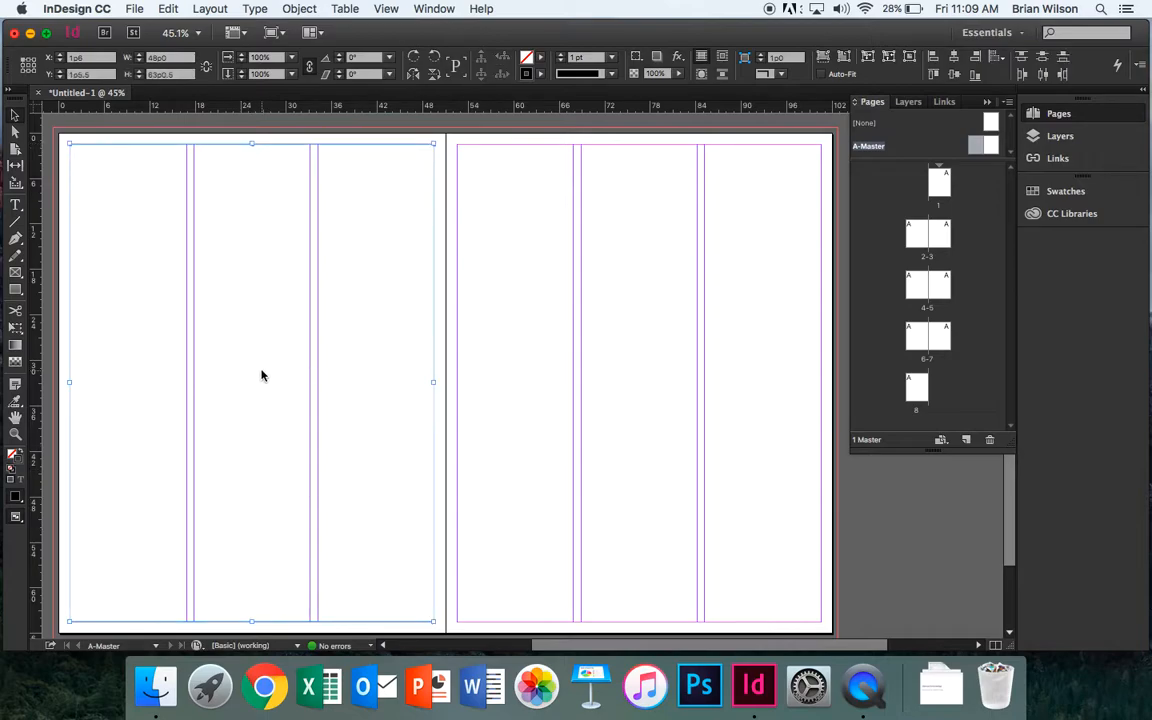
{"action": "left_click", "coordinate": [167, 12]}
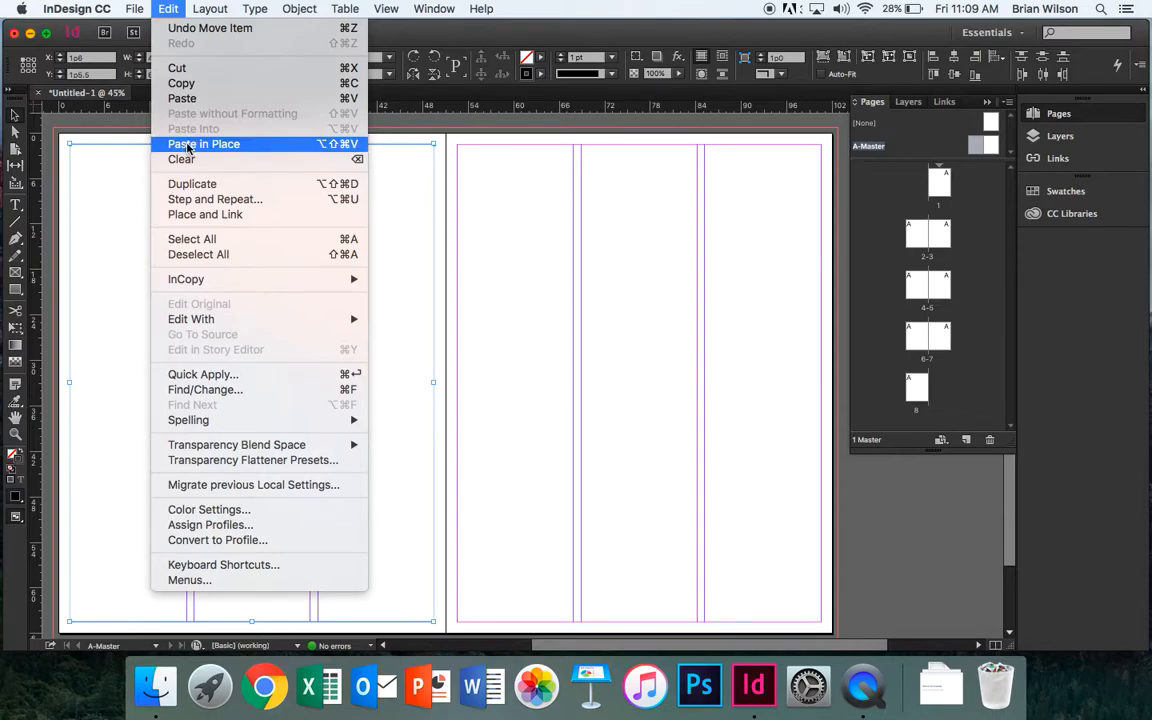
{"action": "left_click", "coordinate": [281, 146]}
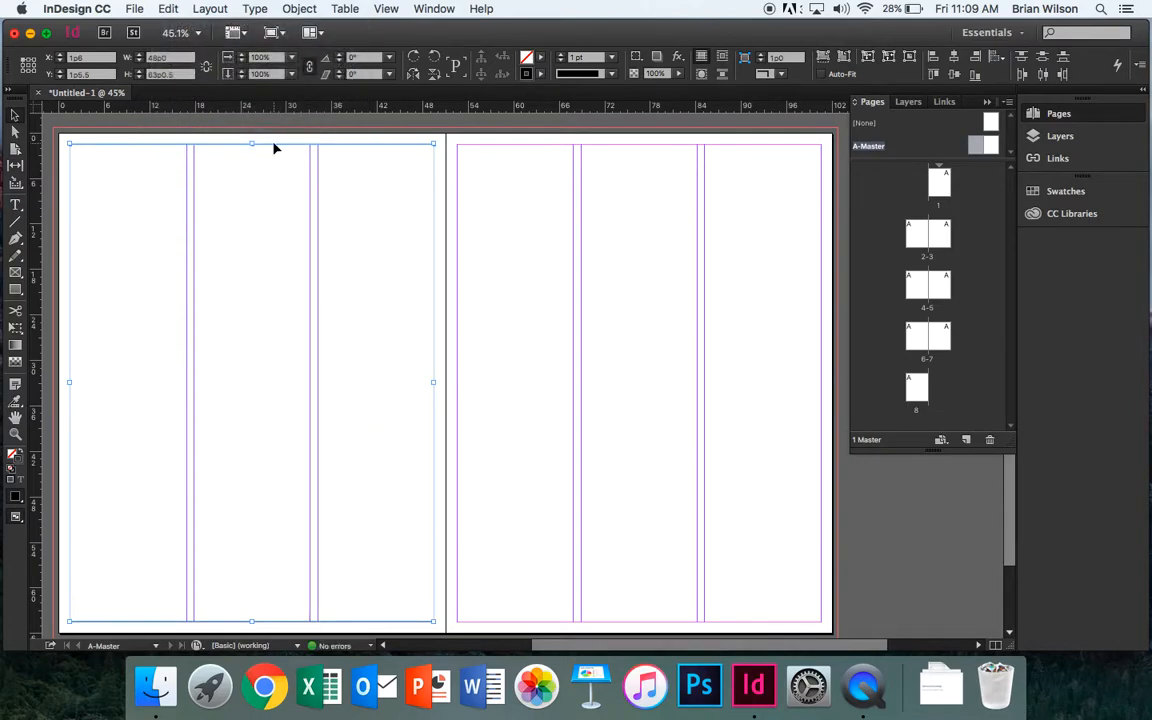
{"action": "left_click_drag", "start_coordinate": [215, 148], "coordinate": [604, 146]}
{"action": "left_click", "coordinate": [346, 223]}
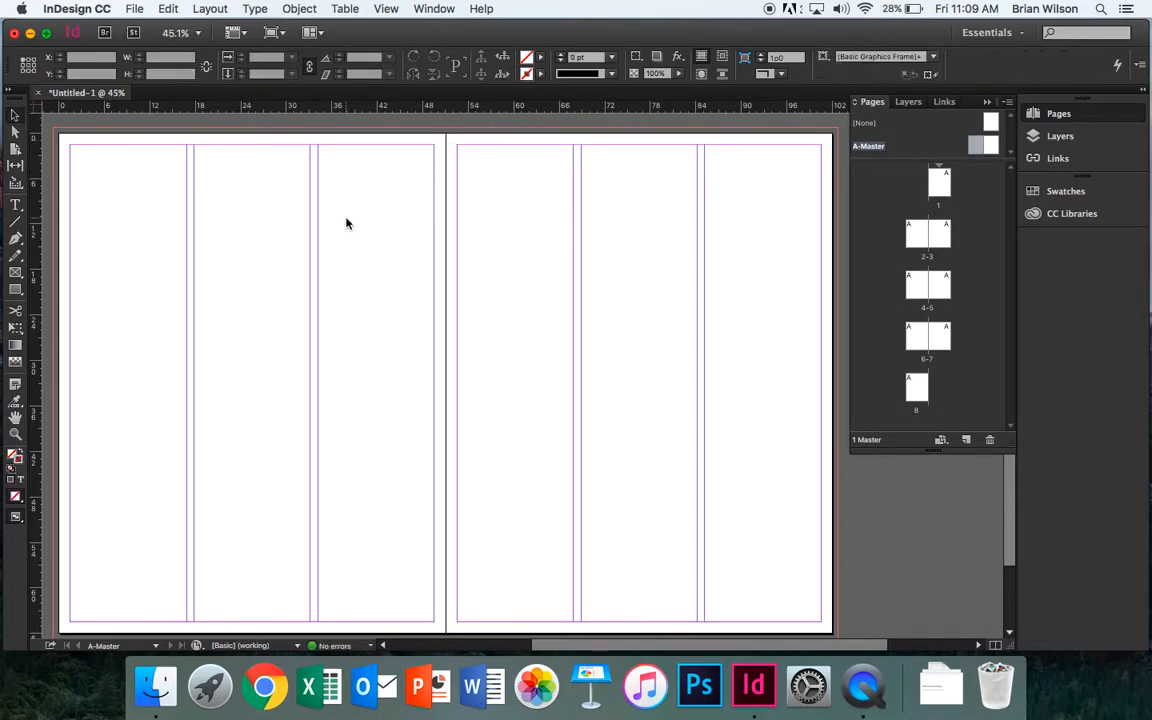
{"action": "key", "text": "w"}
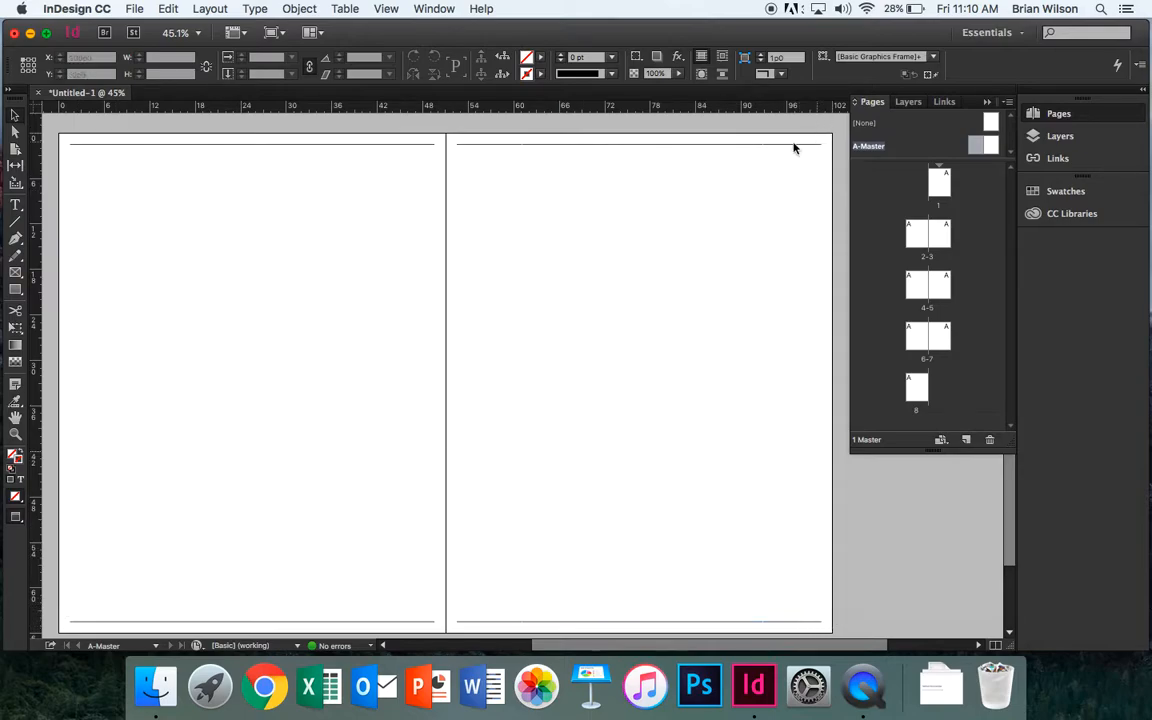
Shorten the left page's bottom line from its outer end so it starts at about 3p7, leaving room for a page number
{"action": "left_click", "coordinate": [89, 623]}
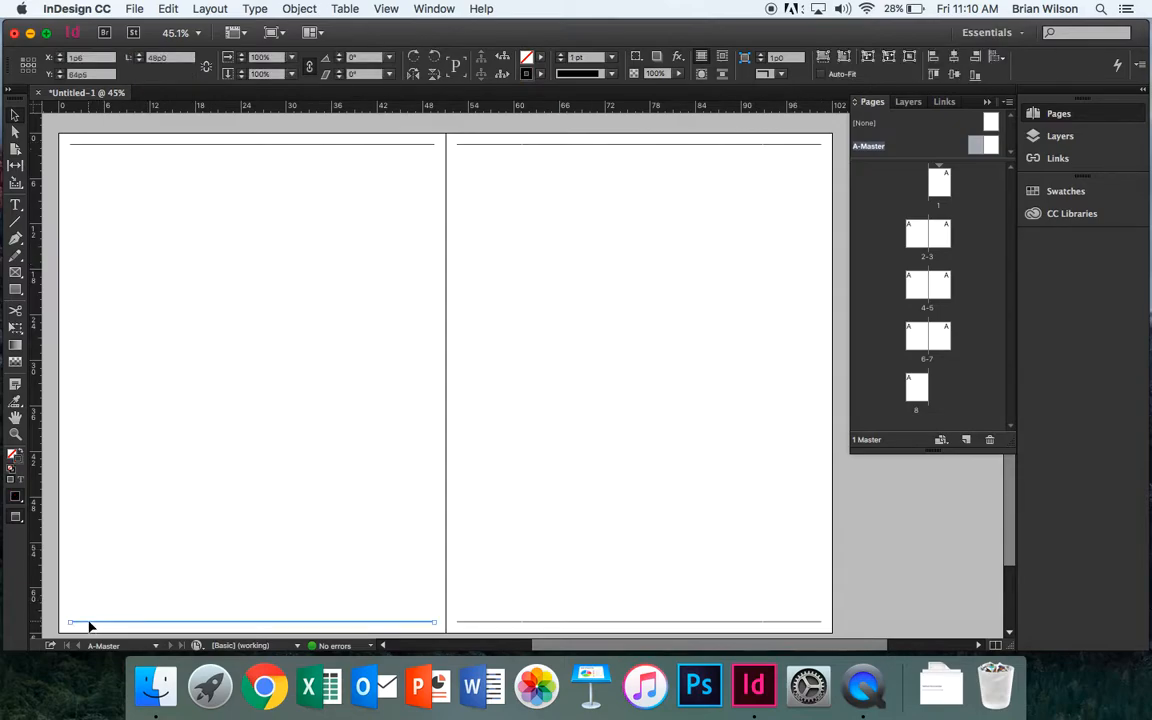
{"action": "key", "text": "super+1"}
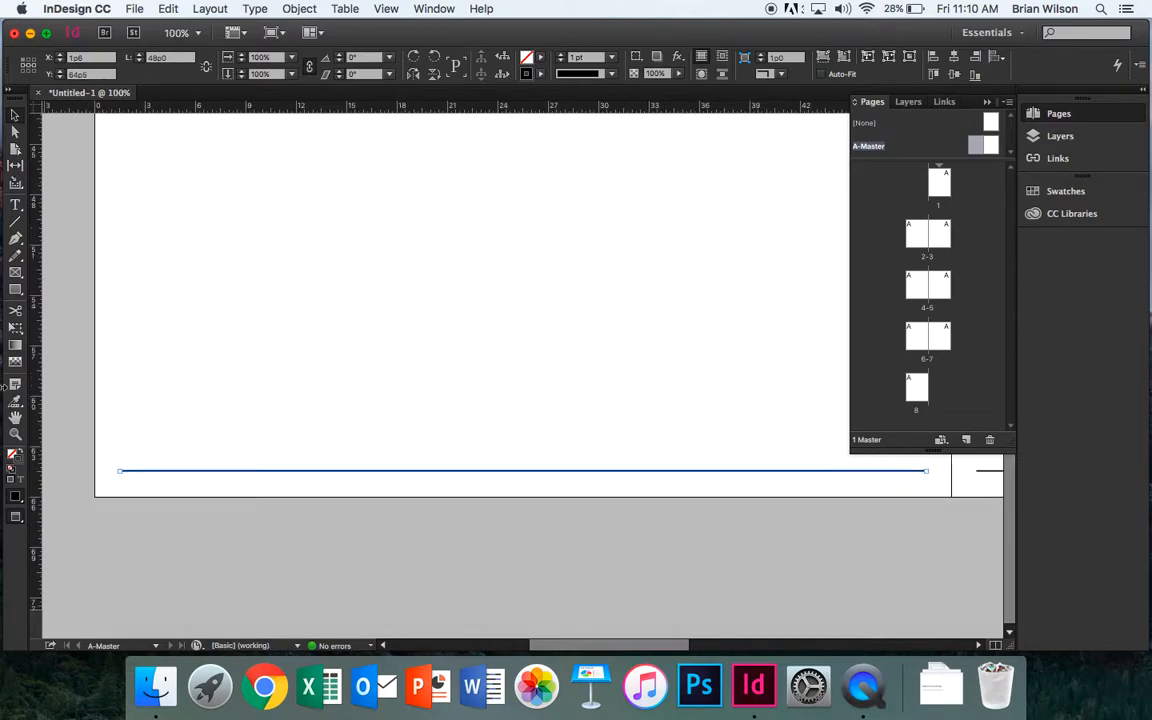
{"action": "left_click_drag", "start_coordinate": [118, 470], "coordinate": [155, 470]}
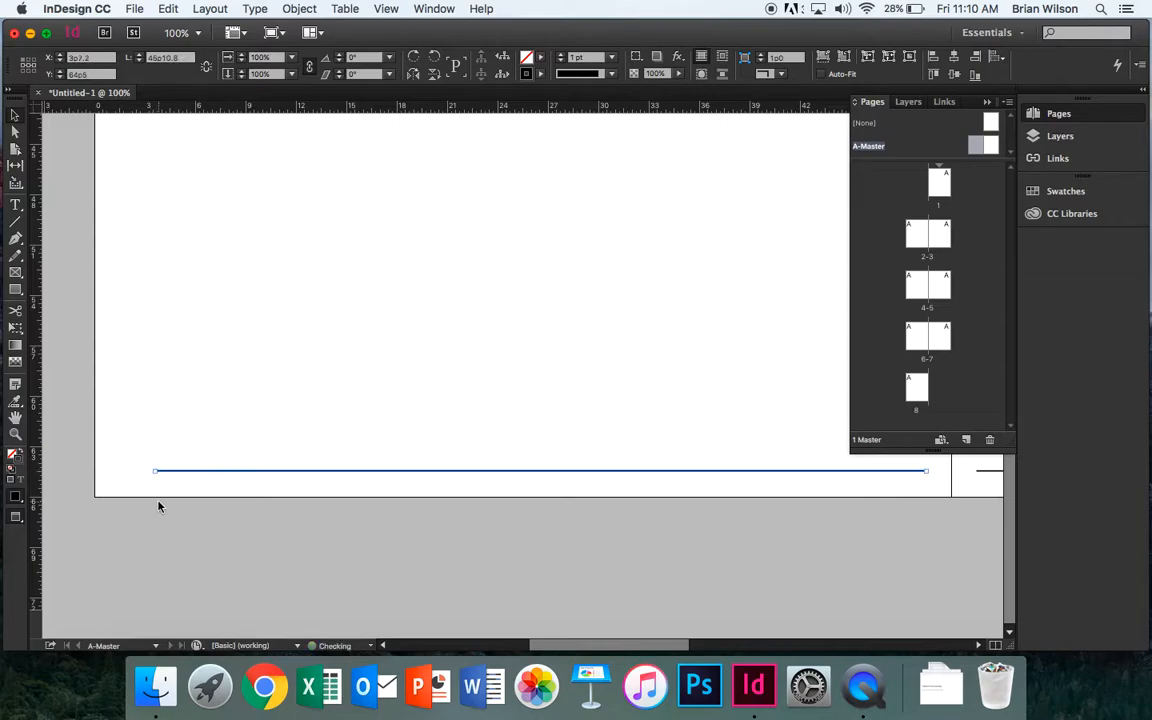
{"action": "left_click", "coordinate": [158, 502]}
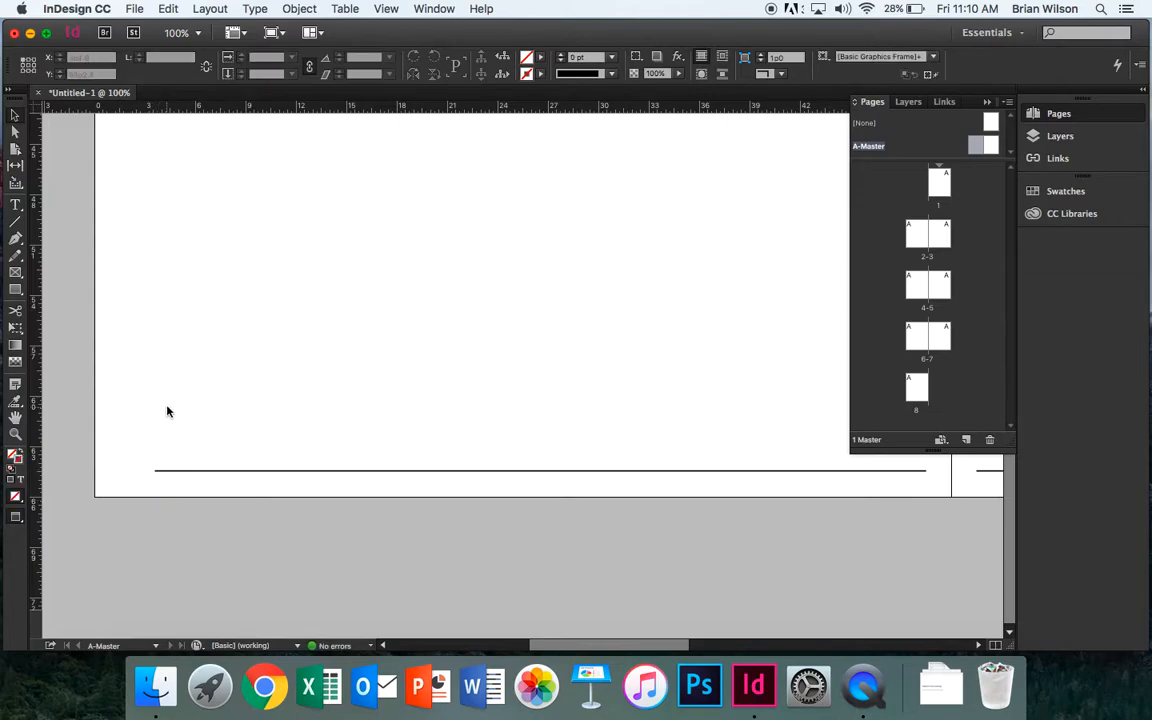
Draw a text frame about 2p9 by 3p1 above the bottom line's outer end and insert a Current Page Number marker in it
{"action": "left_click", "coordinate": [15, 204]}
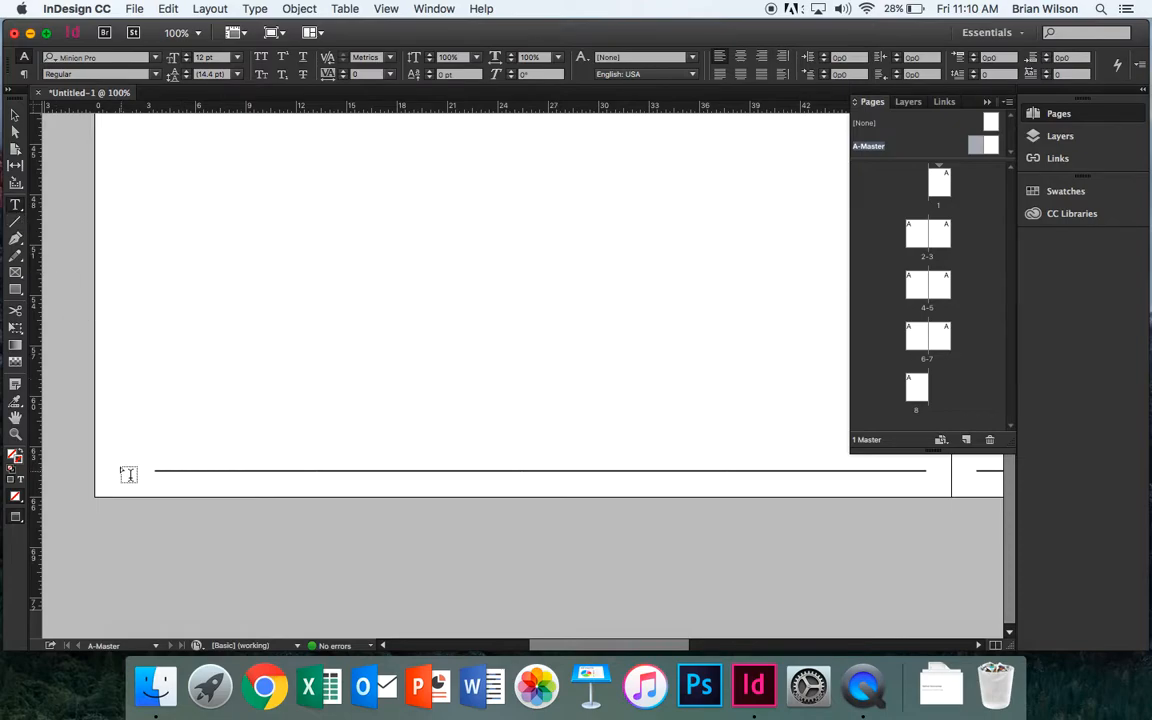
{"action": "left_click_drag", "start_coordinate": [109, 421], "coordinate": [154, 469]}
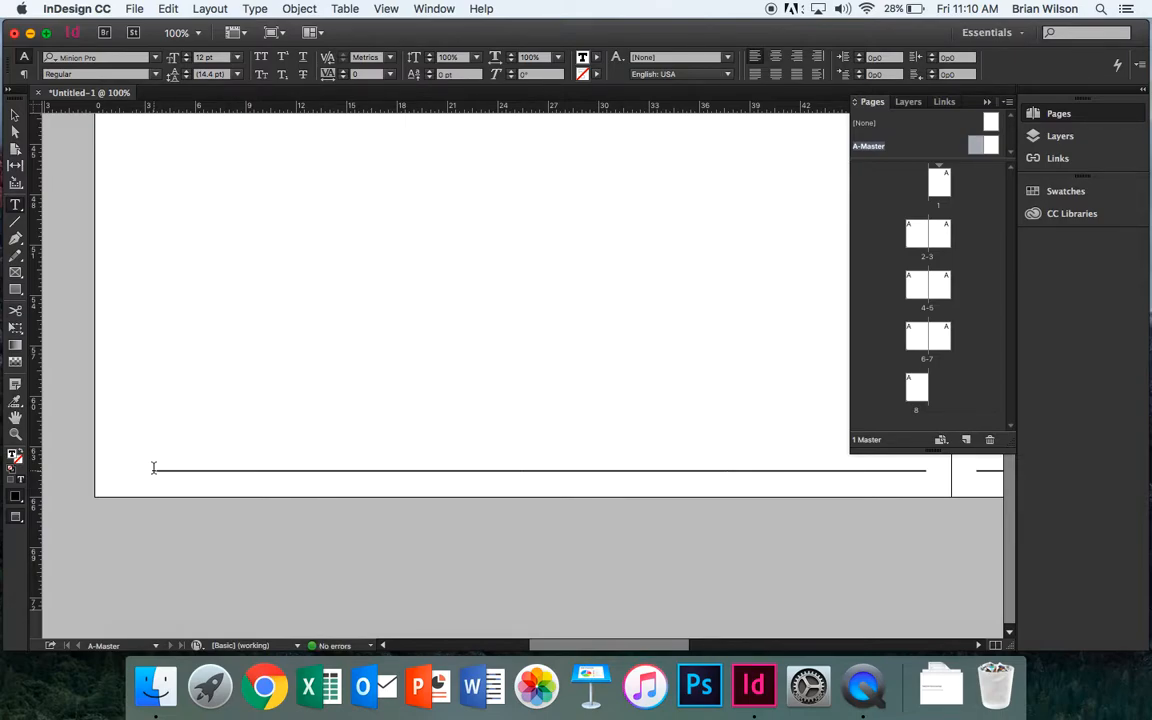
{"action": "left_click", "coordinate": [255, 9]}
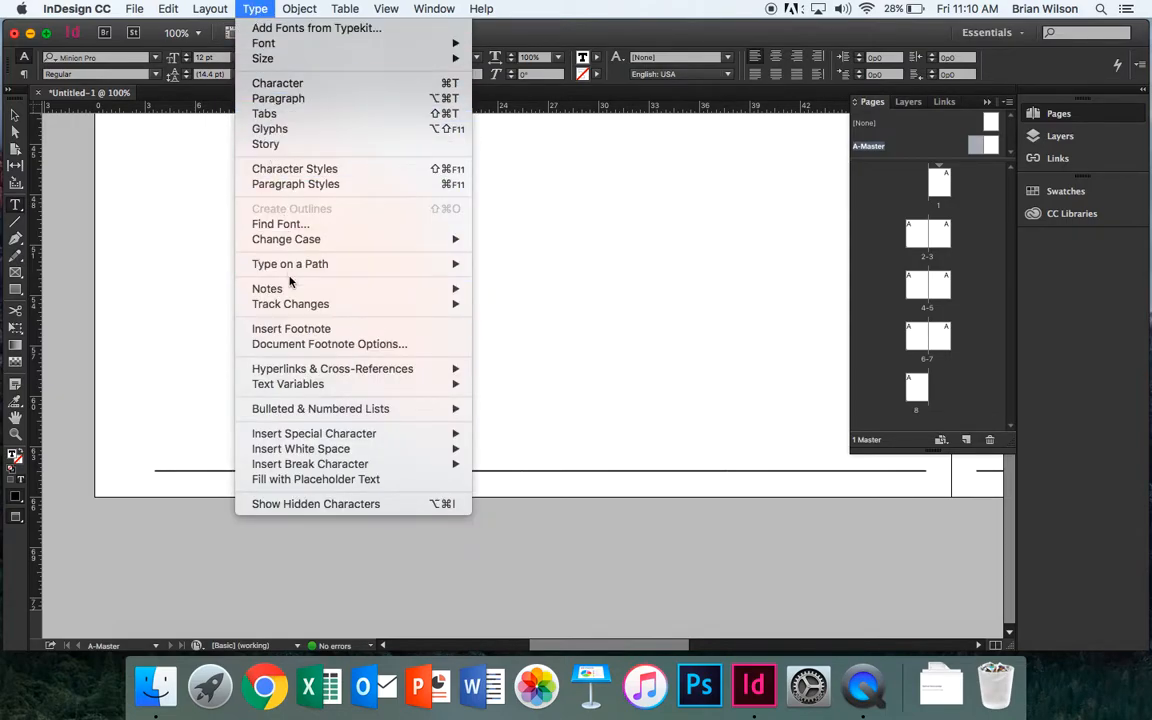
{"action": "mouse_move", "coordinate": [304, 434]}
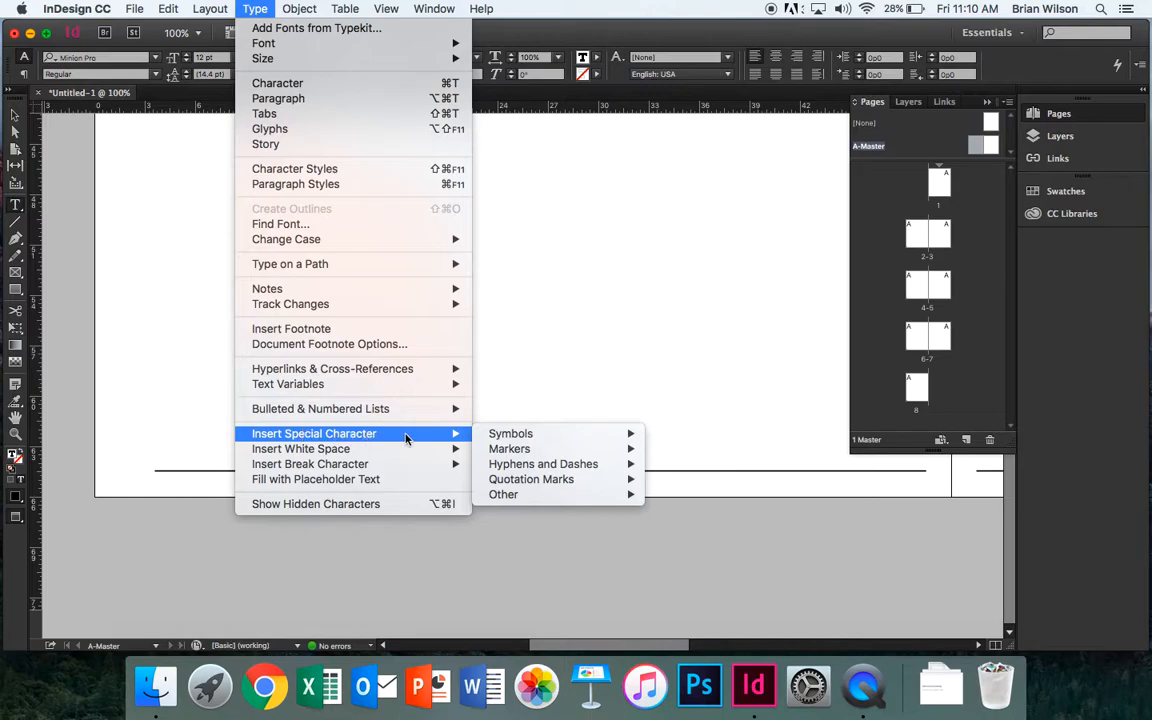
{"action": "mouse_move", "coordinate": [518, 451]}
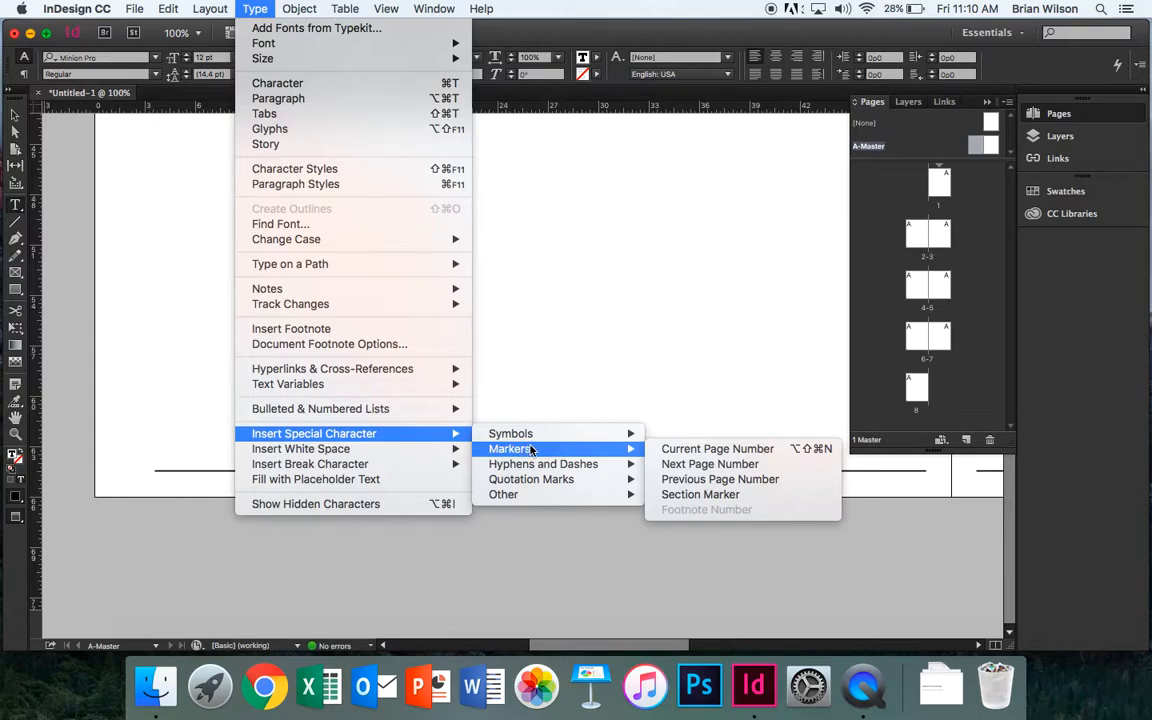
{"action": "left_click", "coordinate": [688, 450]}
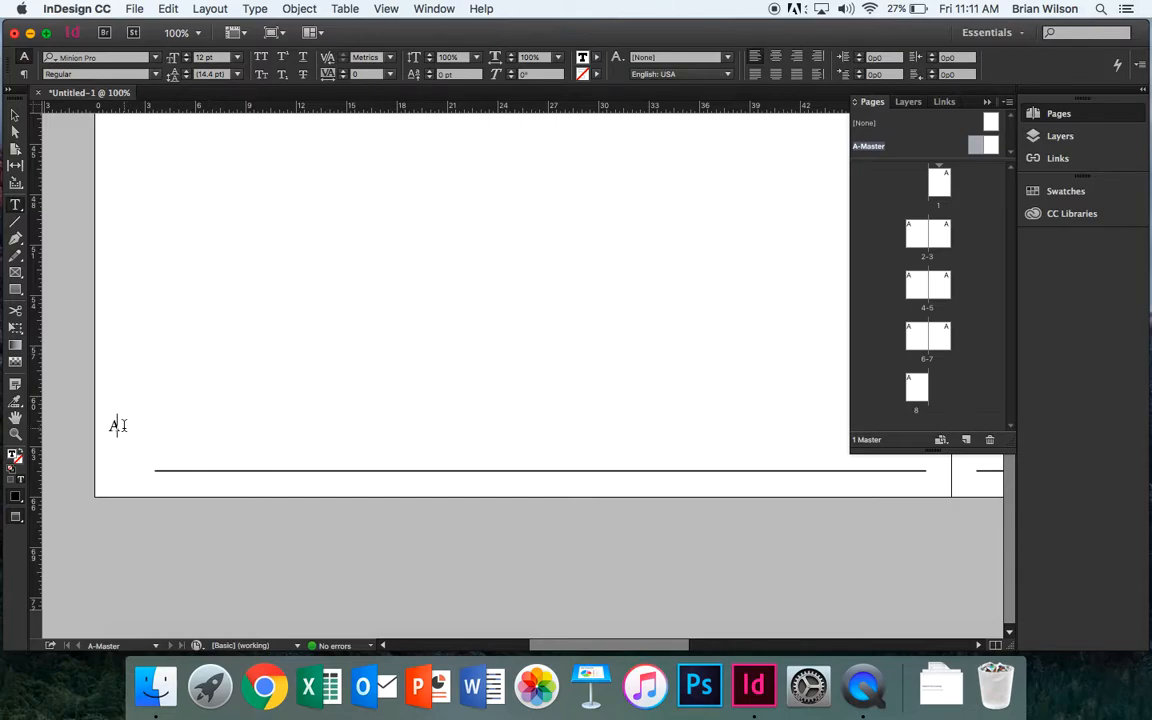
Format the page number marker in Helvetica Neue Condensed Black at 10 pt
{"action": "left_click_drag", "start_coordinate": [117, 425], "coordinate": [104, 425]}
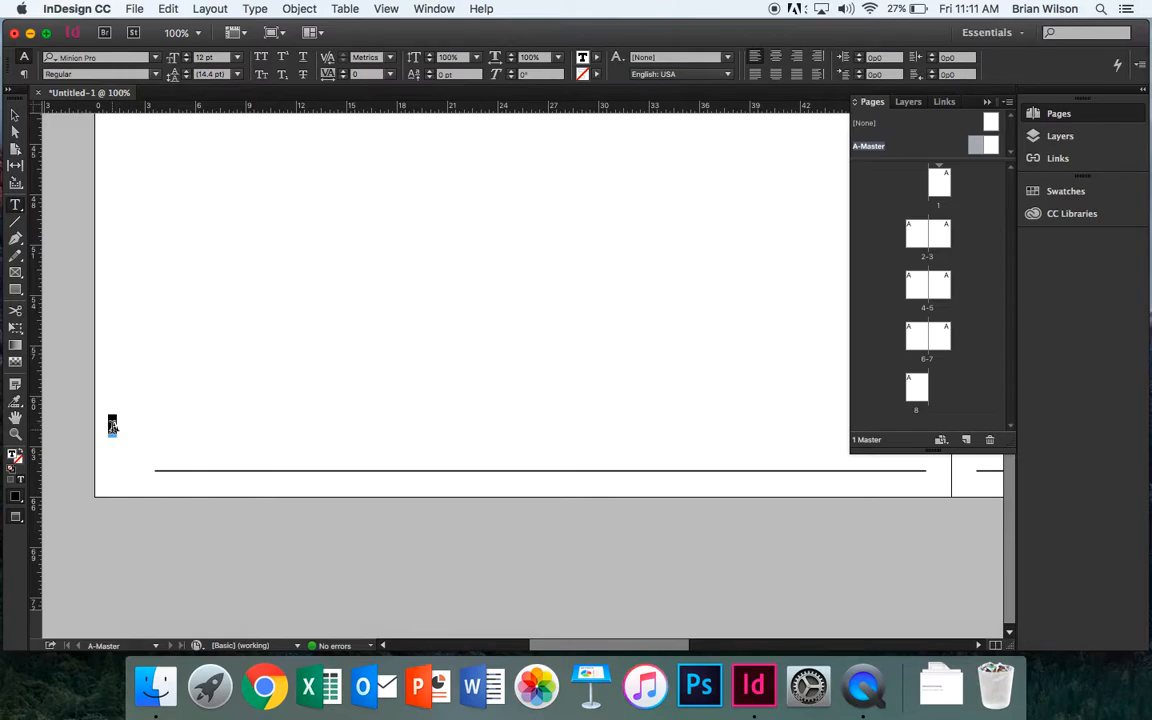
{"action": "left_click", "coordinate": [155, 59]}
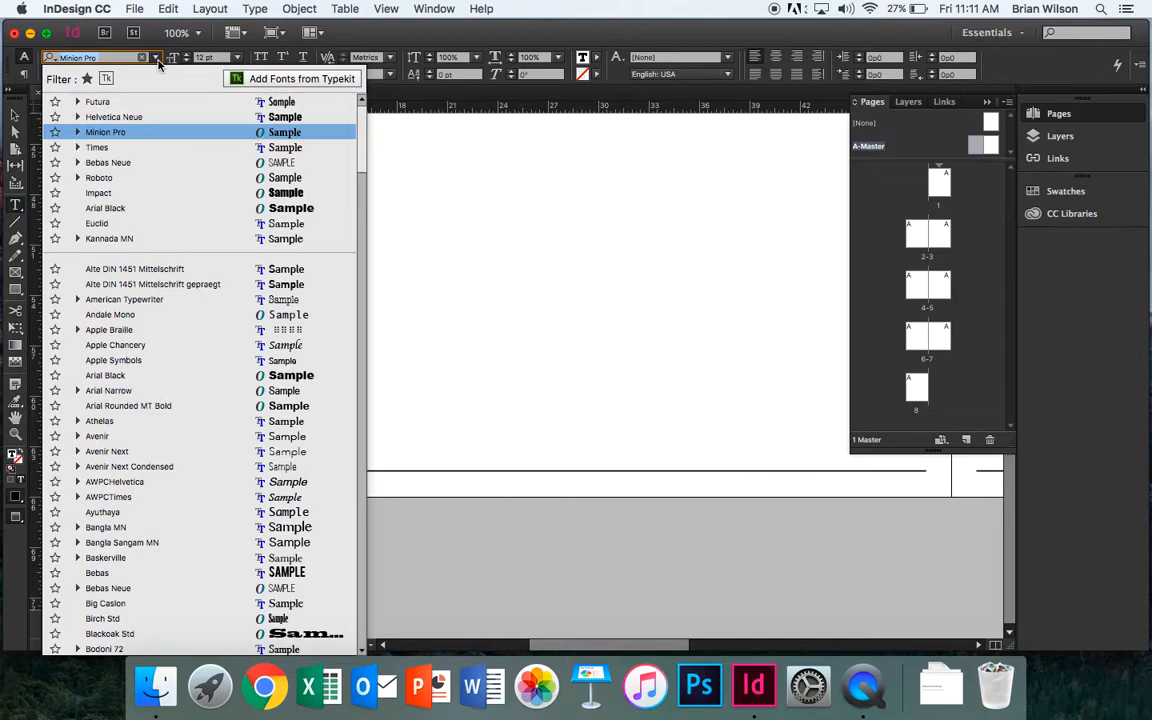
{"action": "left_click", "coordinate": [151, 117]}
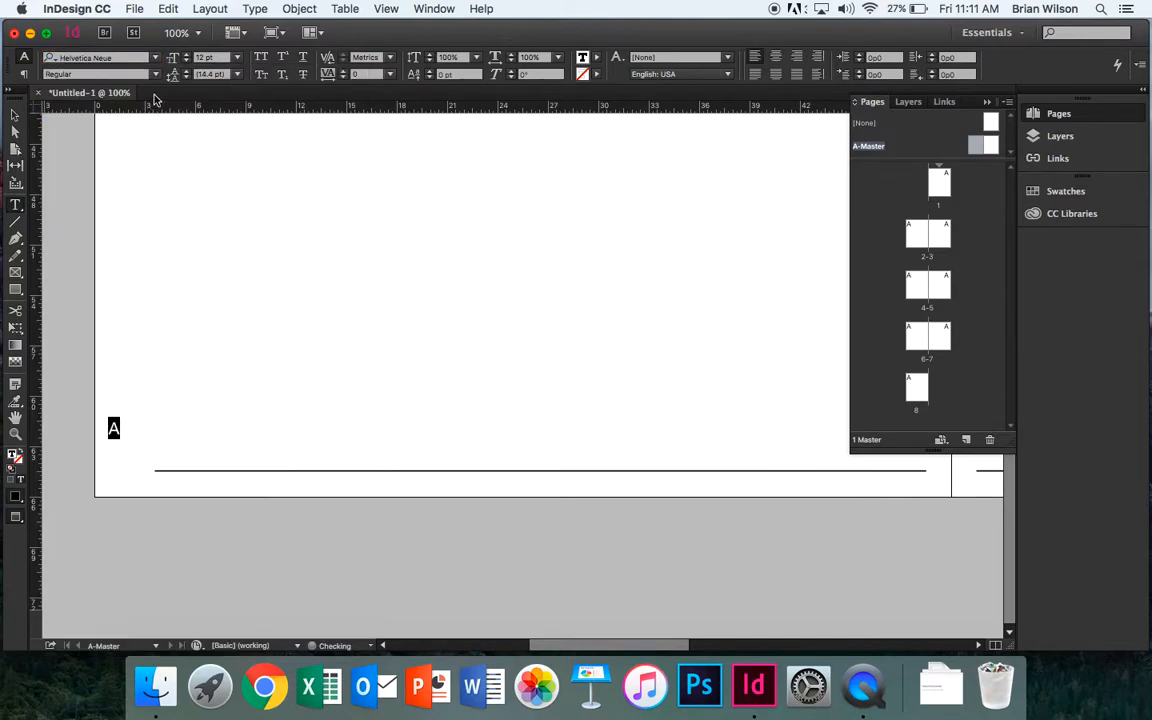
{"action": "left_click", "coordinate": [155, 76]}
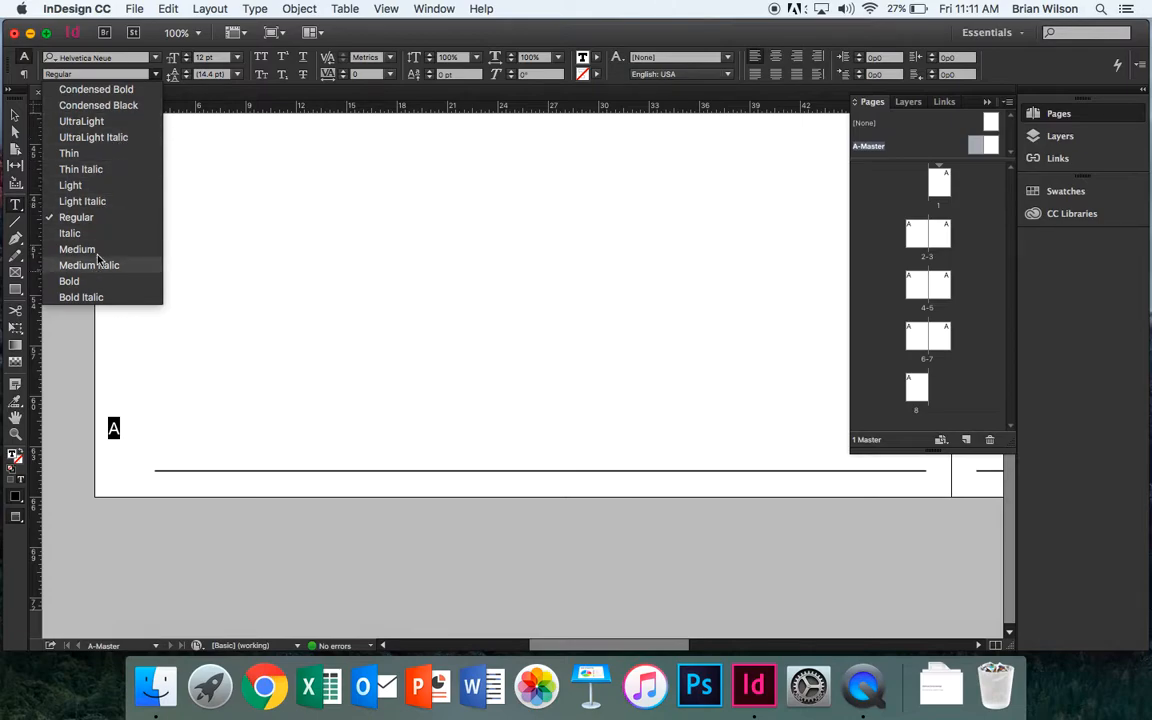
{"action": "left_click", "coordinate": [128, 105]}
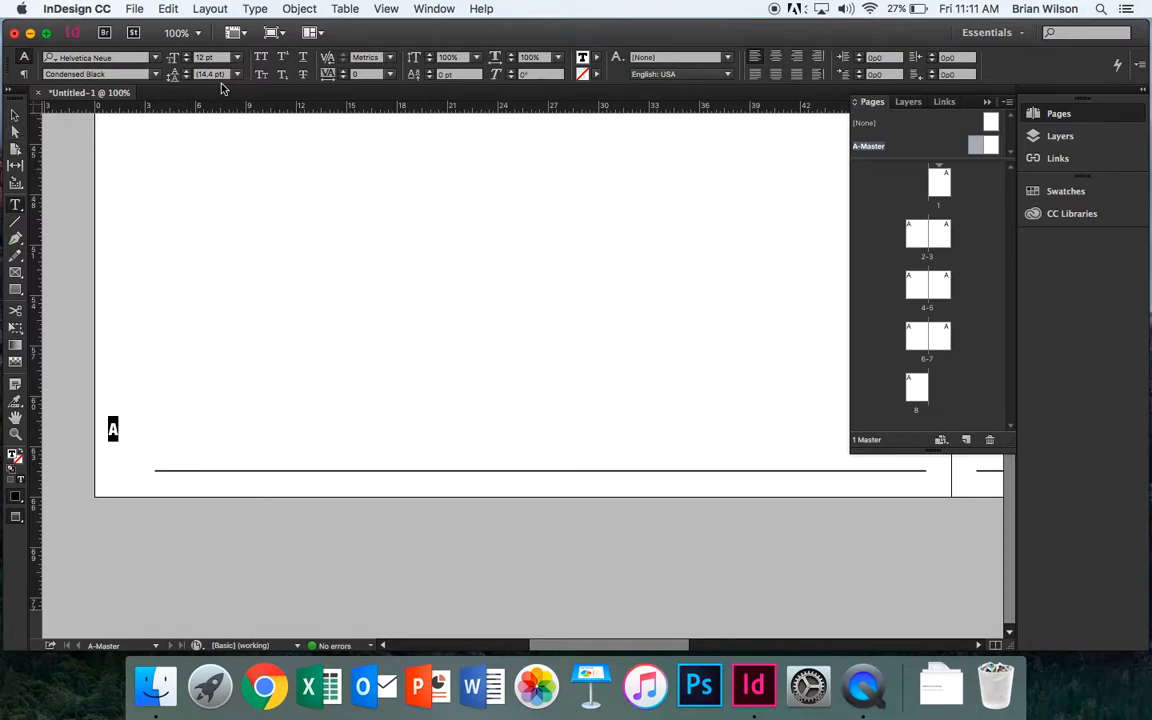
{"action": "left_click", "coordinate": [236, 57]}
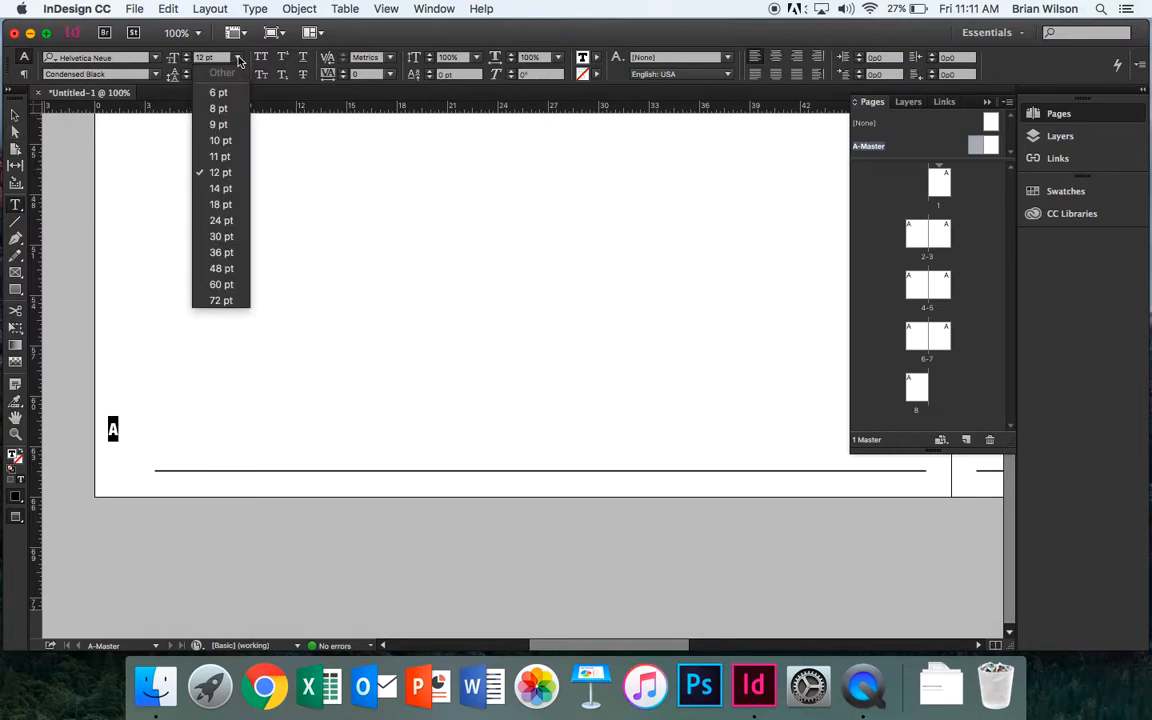
{"action": "left_click", "coordinate": [219, 140]}
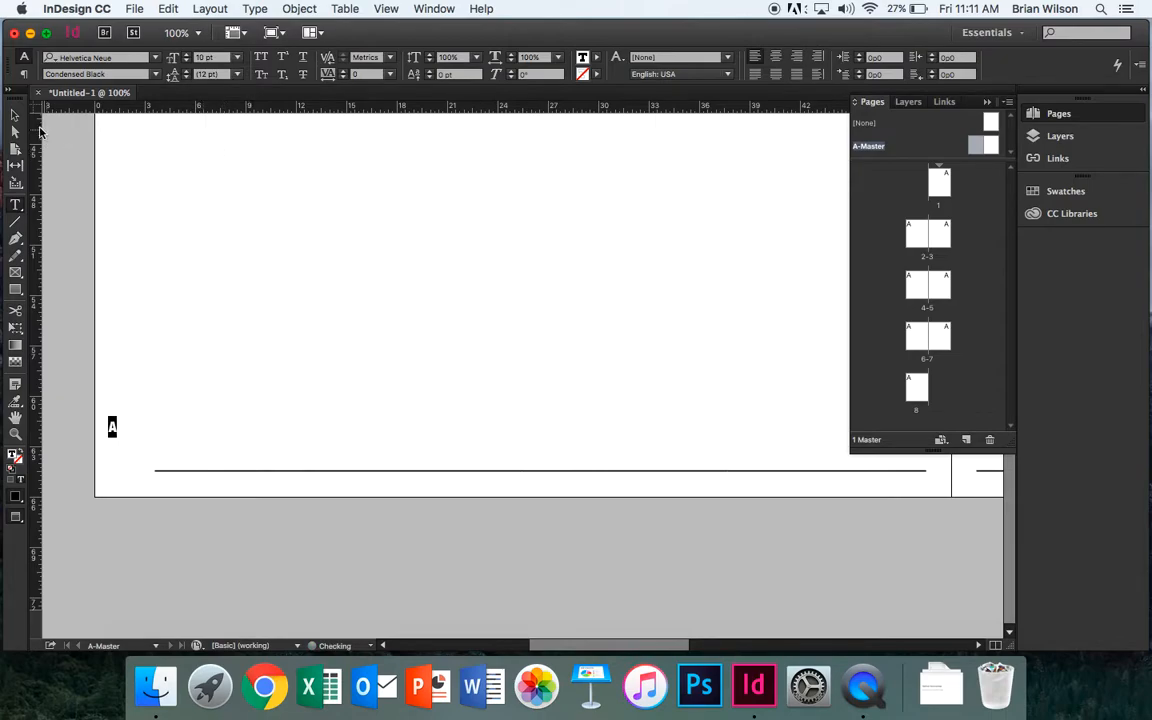
Fit the page number frame to about 1p8 by 1p11 at the left page's bottom outer margin corner, with the line starting at its edge
{"action": "left_click", "coordinate": [17, 117]}
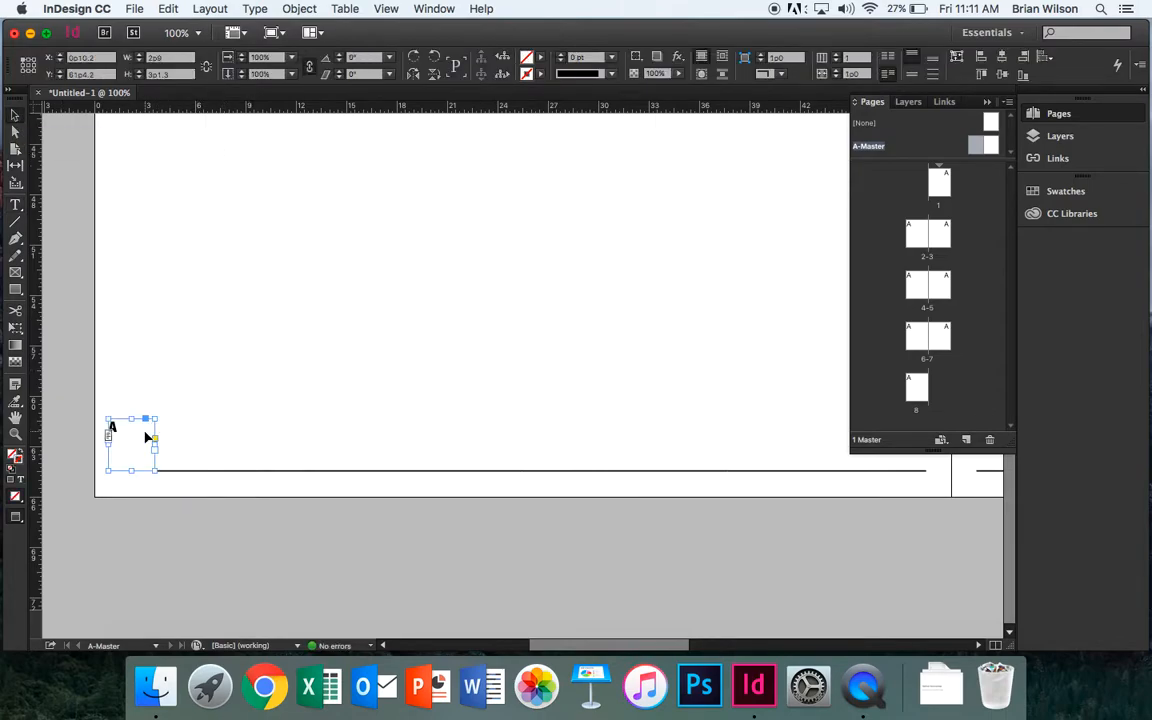
{"action": "left_click_drag", "start_coordinate": [145, 438], "coordinate": [172, 473]}
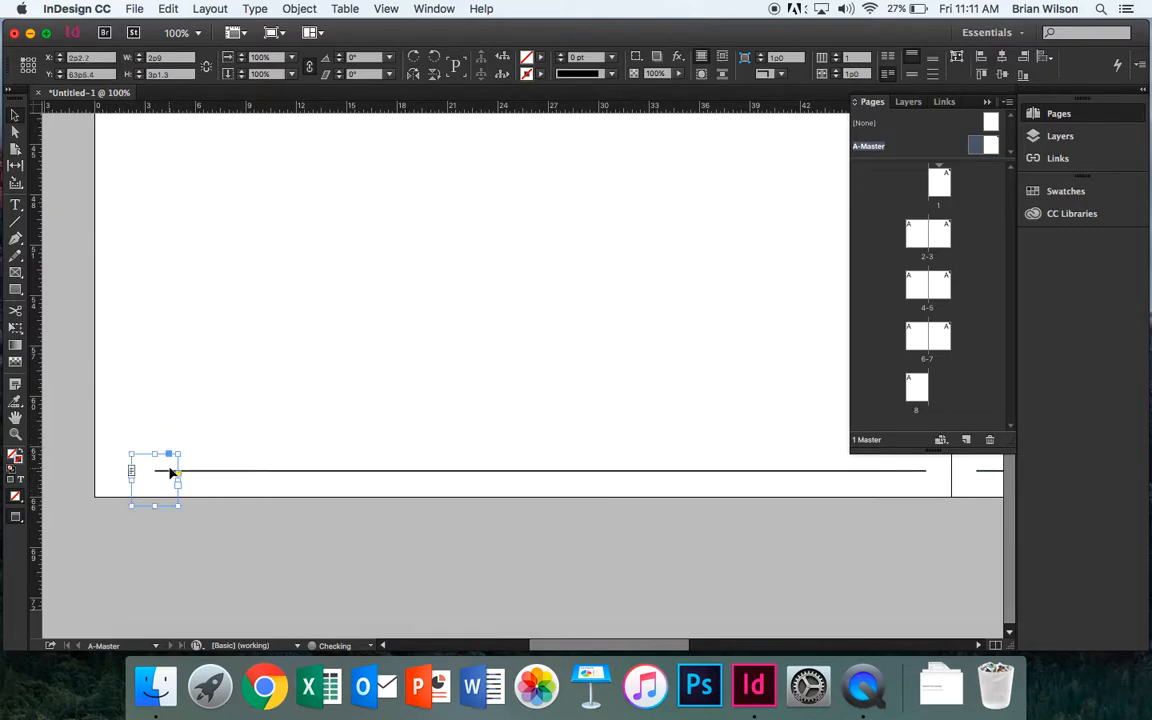
{"action": "key", "text": "w"}
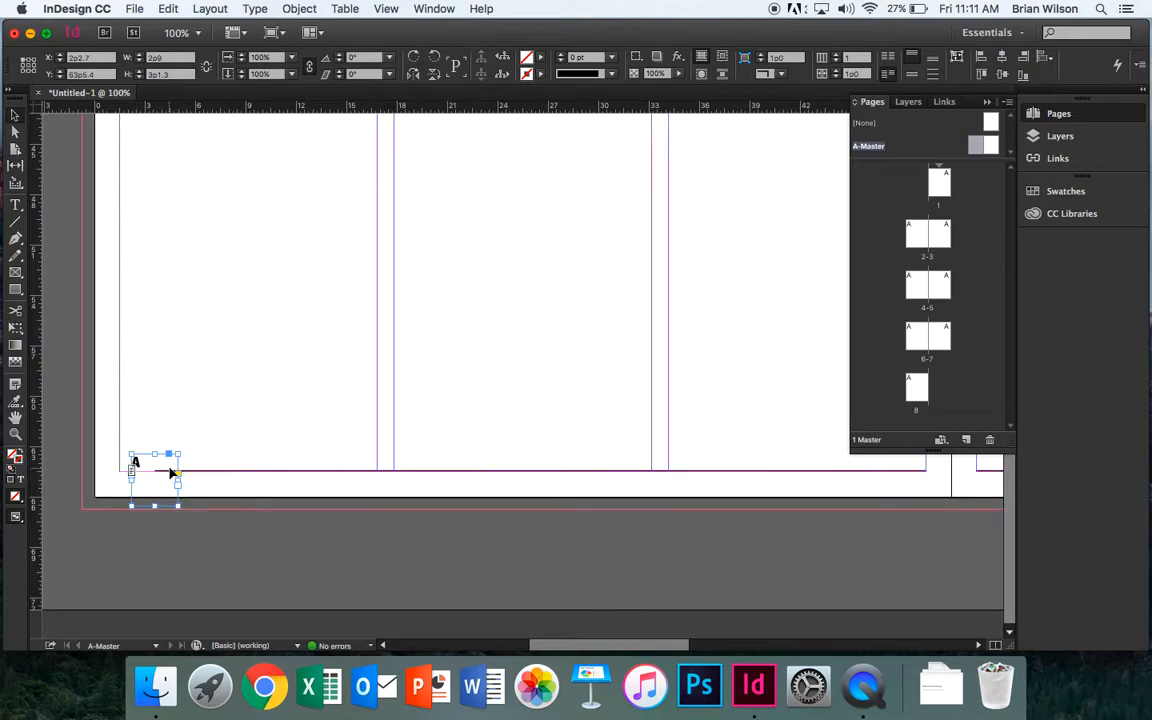
{"action": "mouse_move", "coordinate": [160, 469]}
{"action": "left_mouse_down"}
{"action": "mouse_move", "coordinate": [148, 490]}
{"action": "mouse_move", "coordinate": [146, 473]}
{"action": "left_mouse_up"}
{"action": "left_click", "coordinate": [176, 473]}
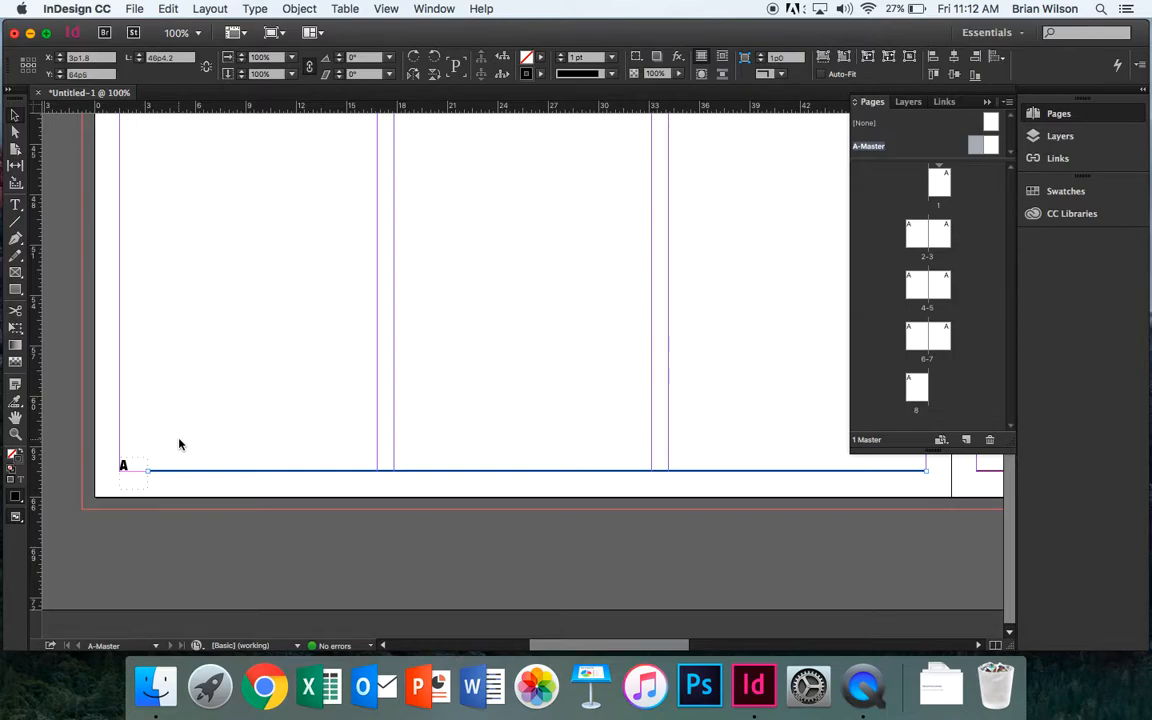
Copy the page number frame to the bottom outer margin corner of the right A-Master page
{"action": "left_click", "coordinate": [131, 467]}
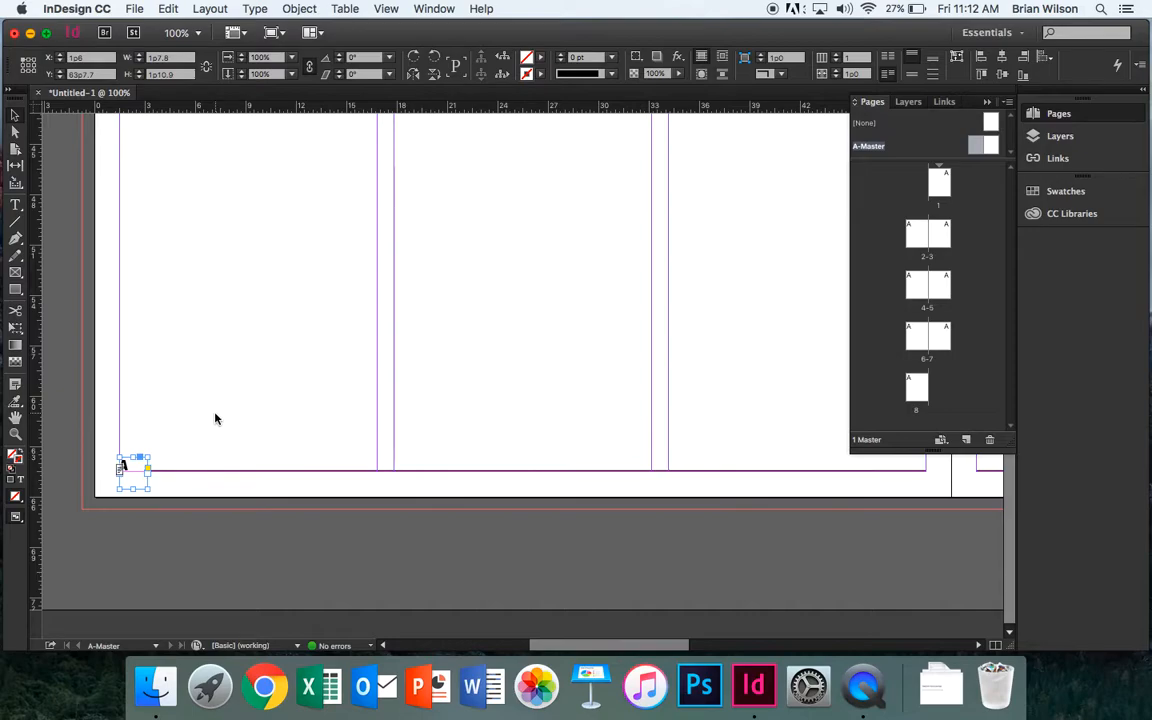
{"action": "key", "text": "ctrl+v"}
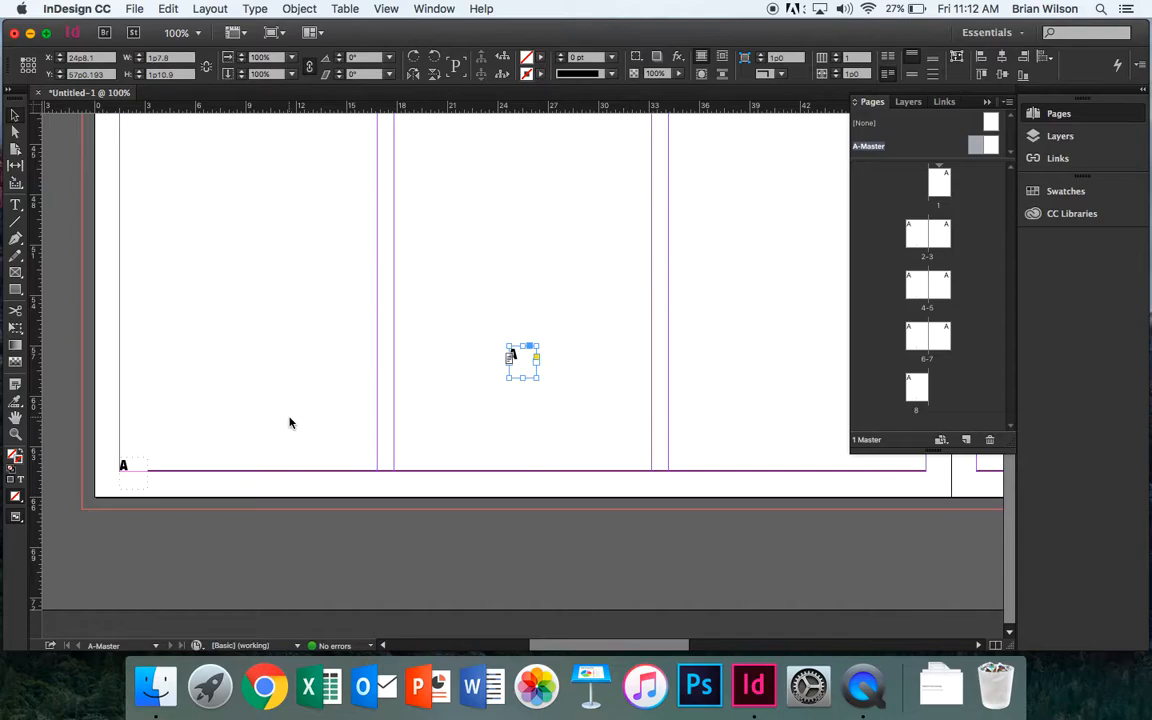
{"action": "key", "text": "ctrl+0"}
{"action": "scroll", "coordinate": [530, 422], "scroll_direction": "right", "scroll_amount": 3}
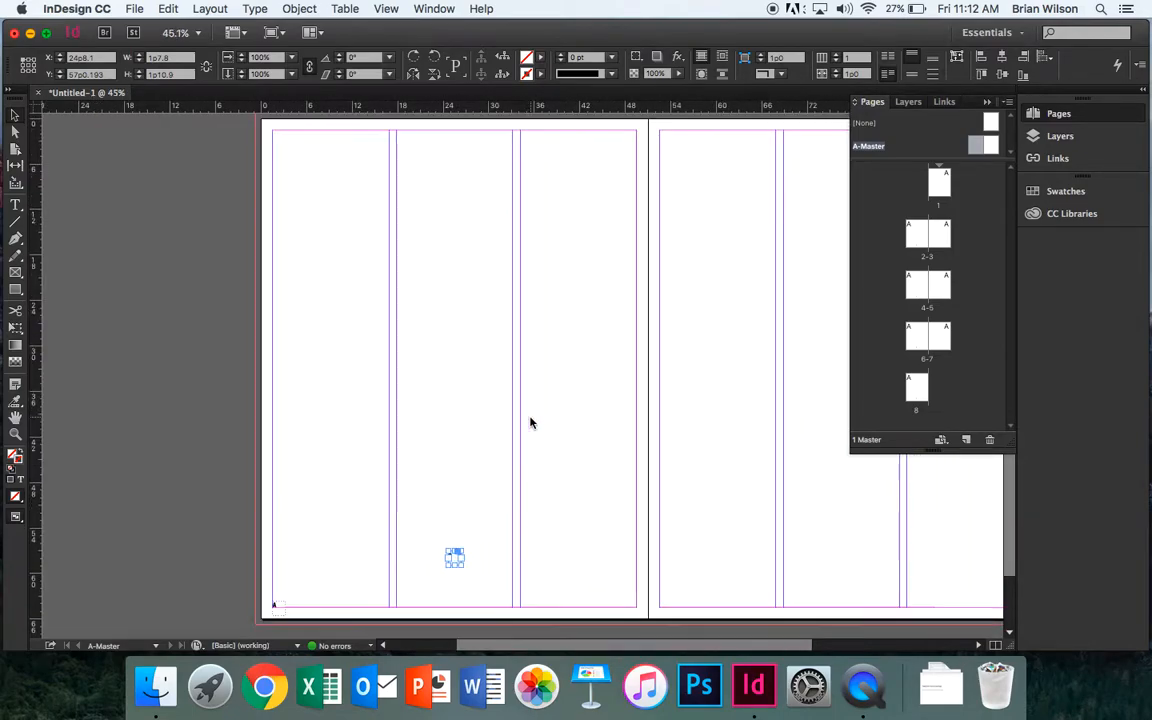
{"action": "scroll", "coordinate": [530, 422], "scroll_direction": "right", "scroll_amount": 5}
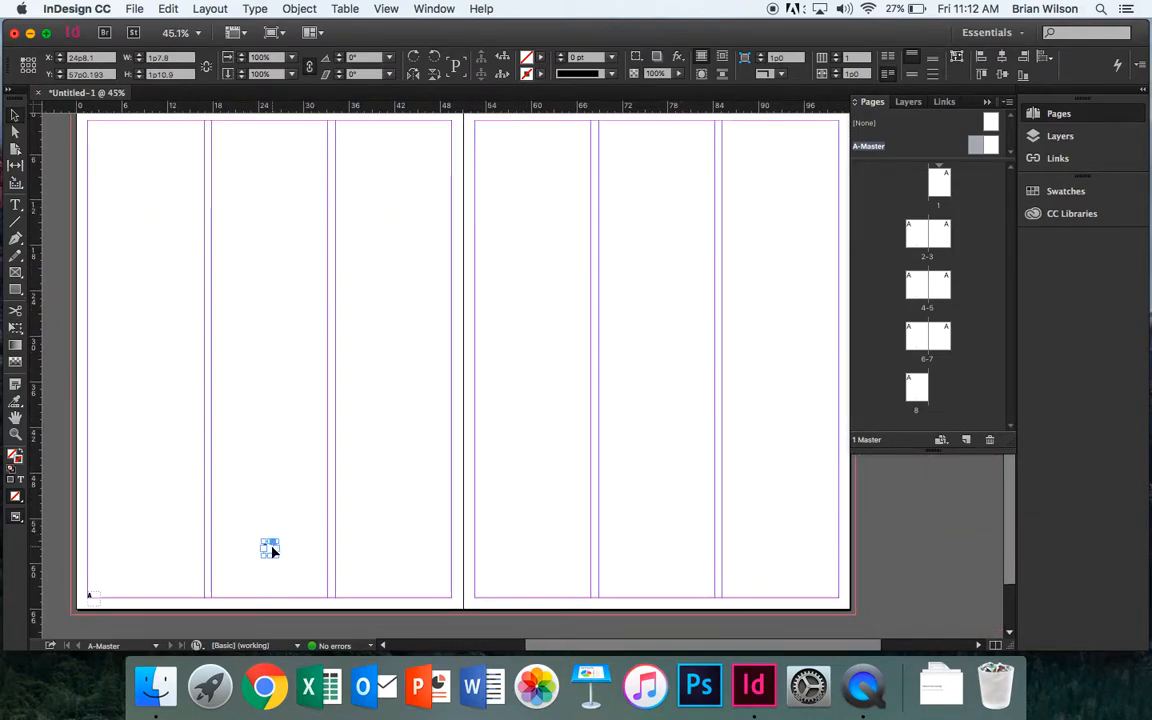
{"action": "left_click_drag", "start_coordinate": [274, 551], "coordinate": [836, 596]}
{"action": "key", "text": "super+equal"}
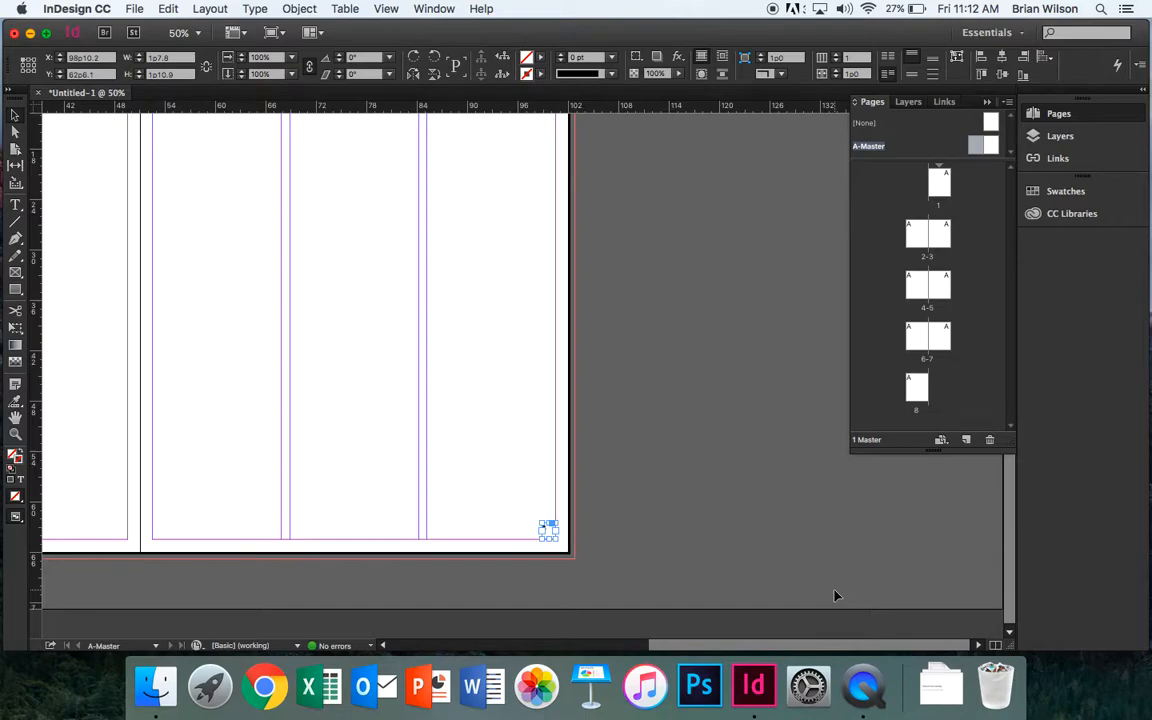
{"action": "key", "text": "super+equal"}
{"action": "key", "text": "super+equal"}
{"action": "key", "text": "super+equal"}
{"action": "key", "text": "super+equal"}
{"action": "key", "text": "super+equal"}
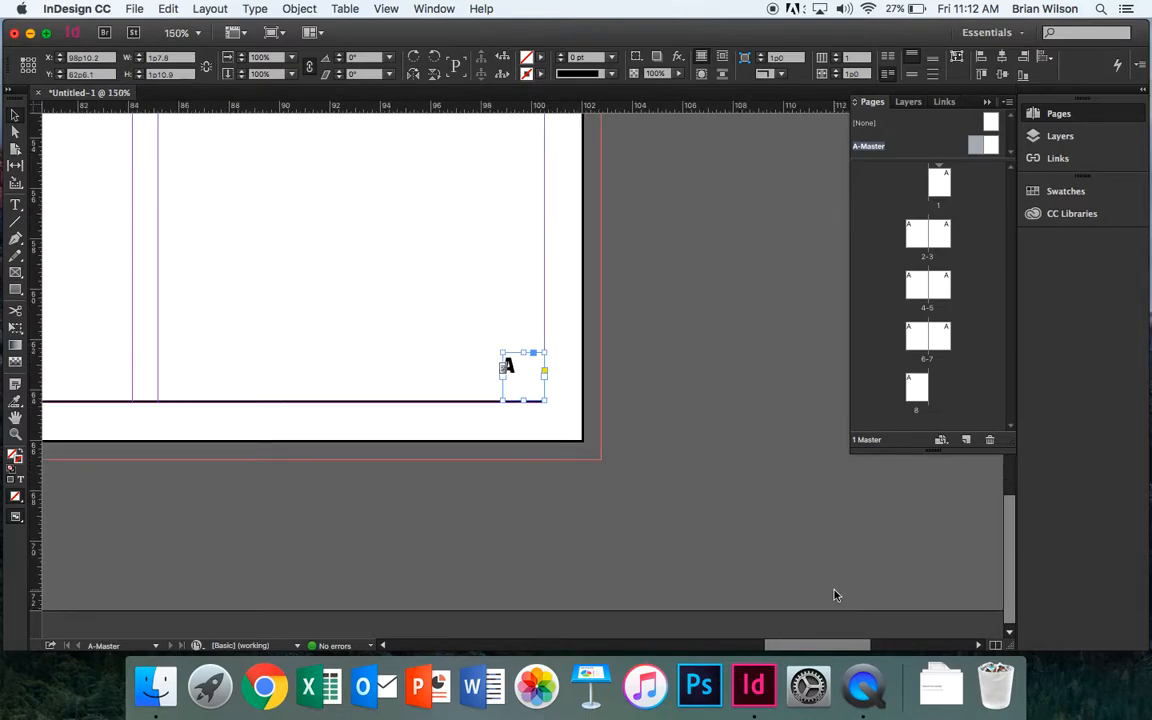
Shorten the right A-Master page's bottom line so it ends at the inner edge of the page number frame
{"action": "left_click", "coordinate": [565, 385]}
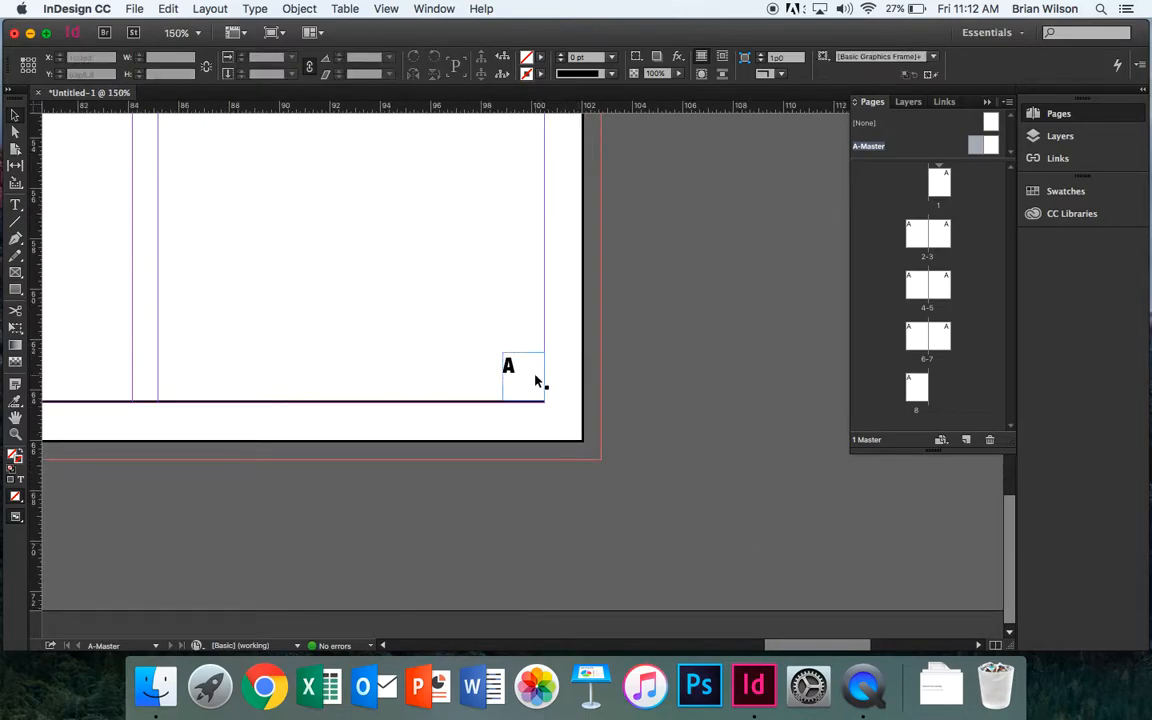
{"action": "left_click", "coordinate": [537, 381]}
{"action": "left_click", "coordinate": [543, 398]}
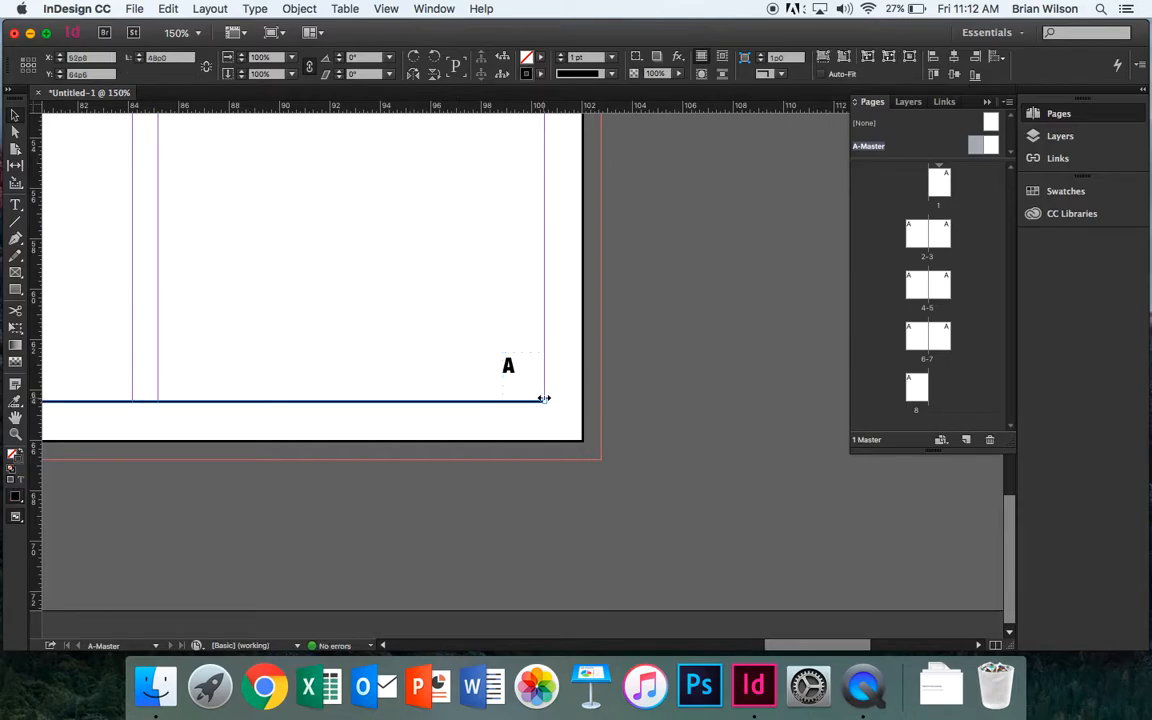
{"action": "left_click_drag", "start_coordinate": [543, 398], "coordinate": [537, 372]}
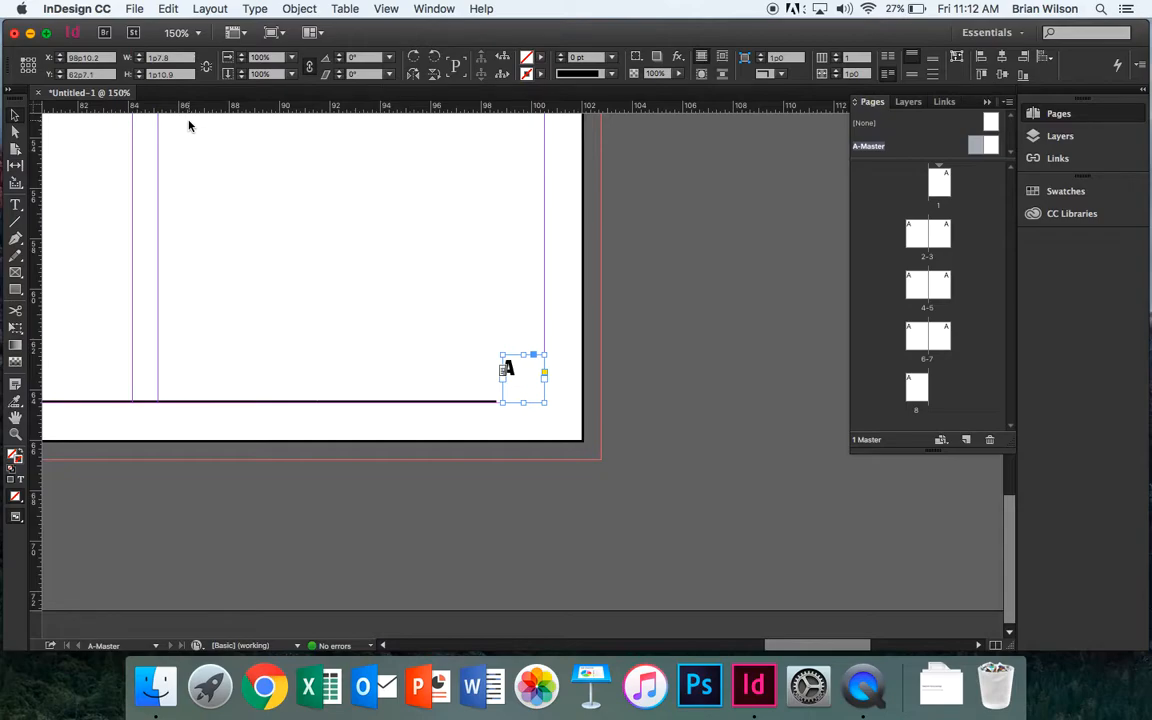
Right-align the right page's number marker and lower its frame so the number sits level with the bottom line
{"action": "key", "text": "super+shift+r"}
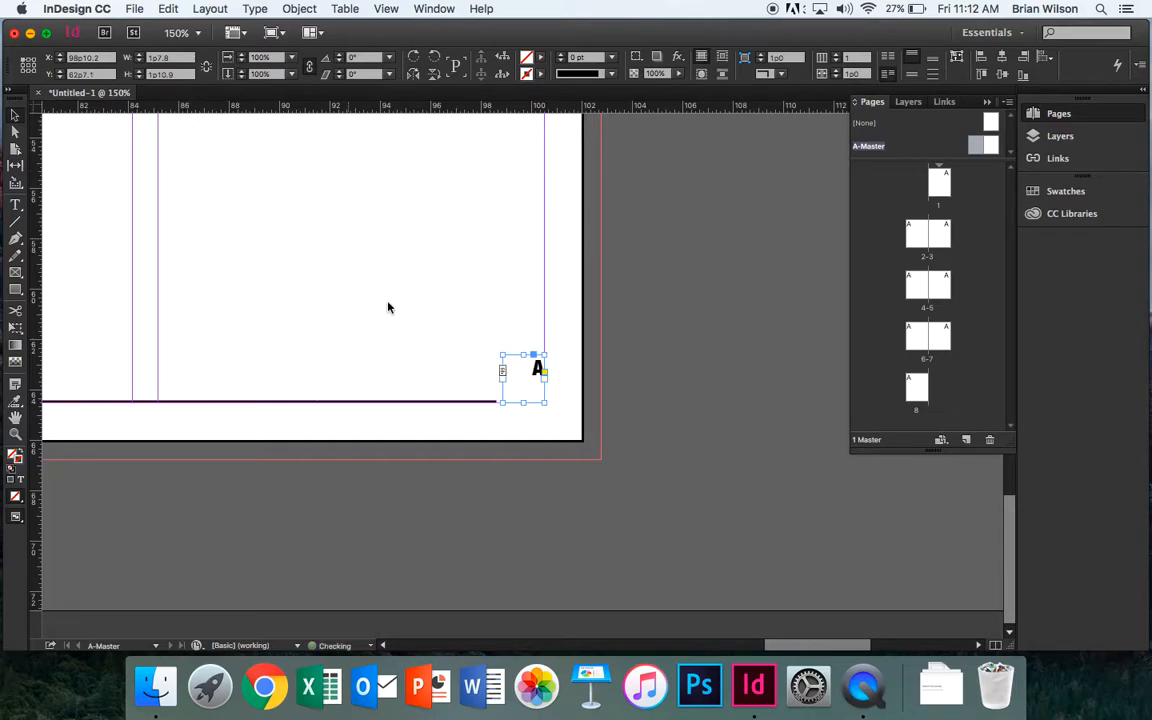
{"action": "left_click_drag", "start_coordinate": [523, 388], "coordinate": [523, 417]}
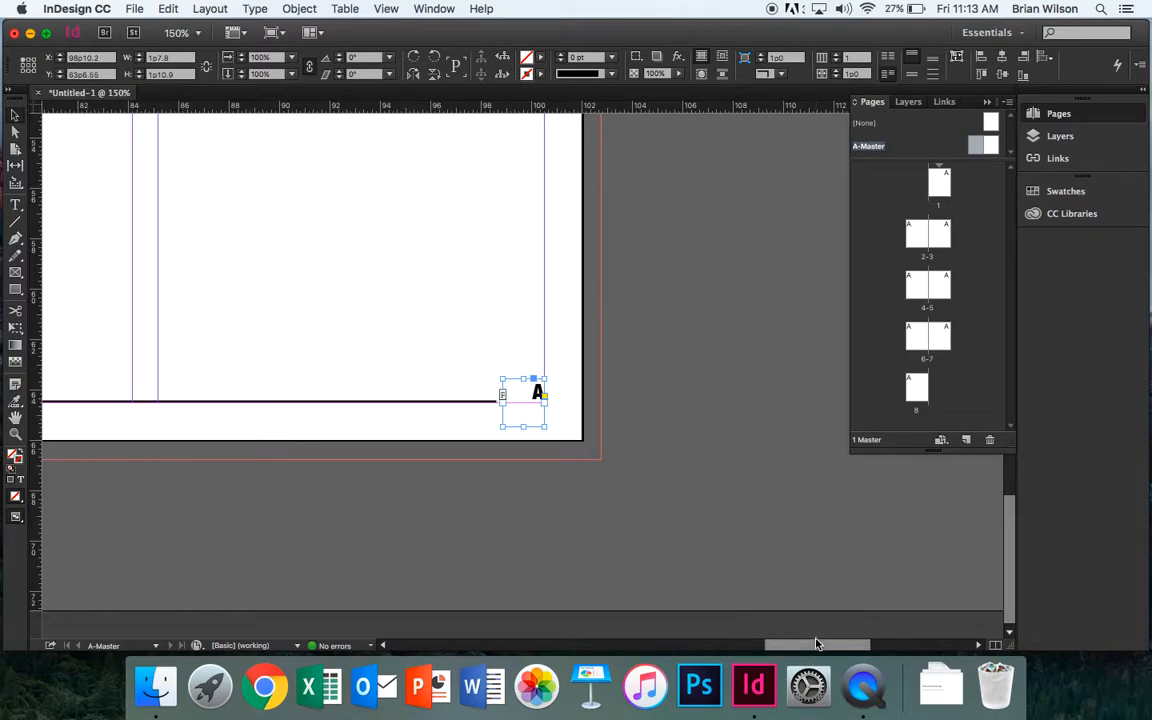
{"action": "left_click_drag", "start_coordinate": [816, 645], "coordinate": [818, 615]}
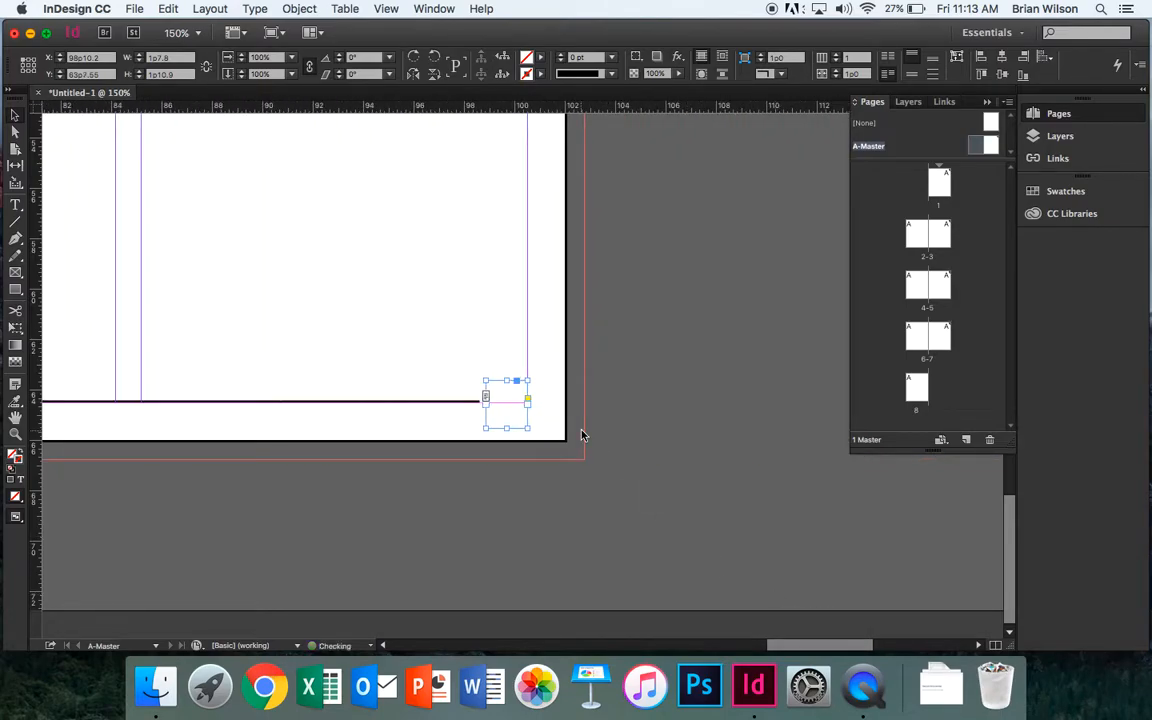
{"action": "left_click", "coordinate": [547, 392]}
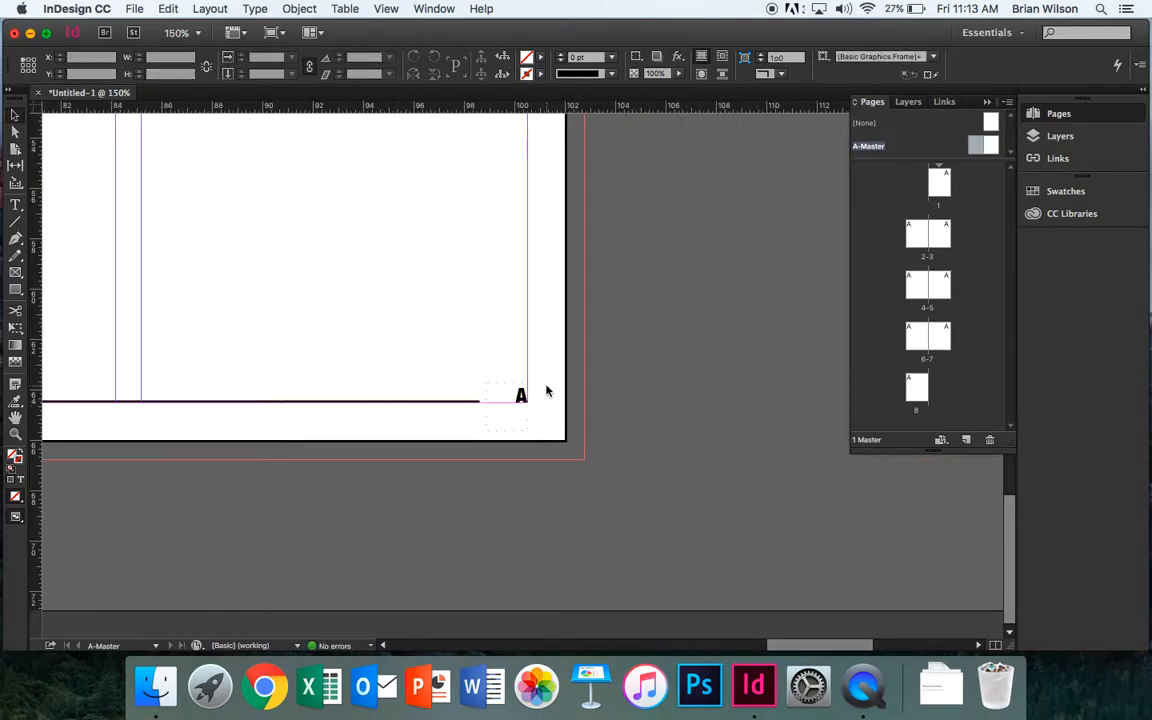
Compare the page number placement at the bottom outer corners of the left and right A-Master pages
{"action": "scroll", "coordinate": [547, 391], "scroll_direction": "left", "scroll_amount": 15}
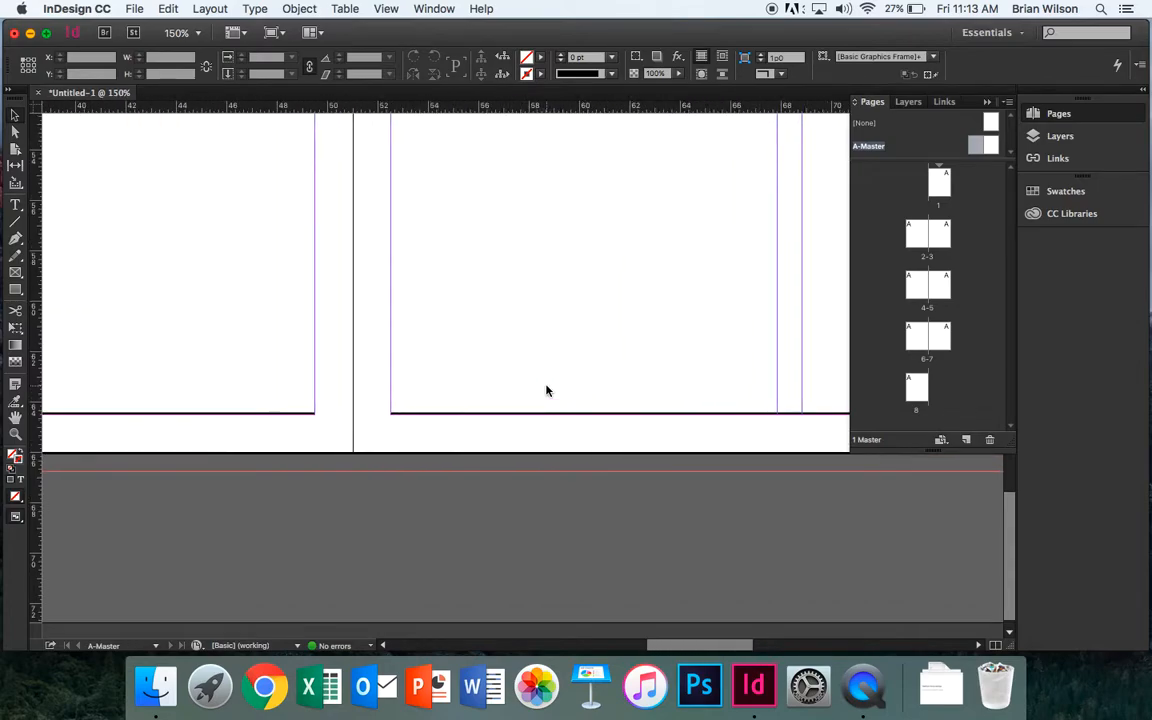
{"action": "scroll", "coordinate": [547, 391], "scroll_direction": "left", "scroll_amount": 3}
{"action": "scroll", "coordinate": [546, 390], "scroll_direction": "left", "scroll_amount": 5}
{"action": "scroll", "coordinate": [546, 390], "scroll_direction": "up", "scroll_amount": 1}
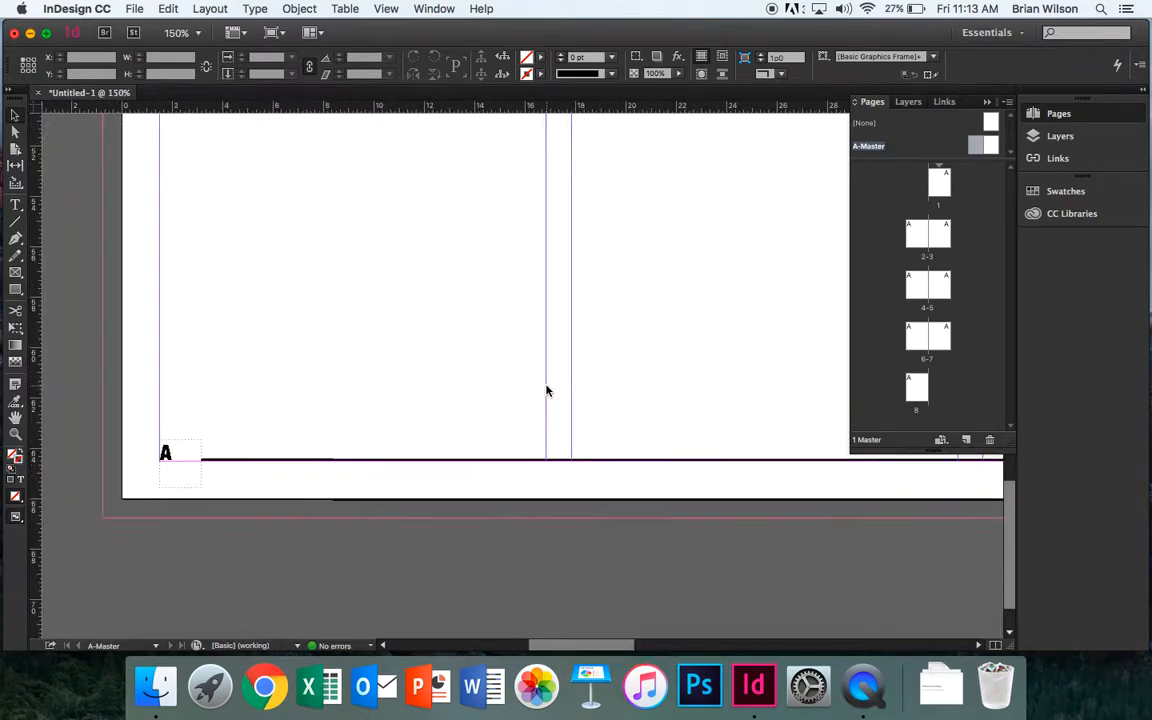
{"action": "left_click", "coordinate": [169, 456]}
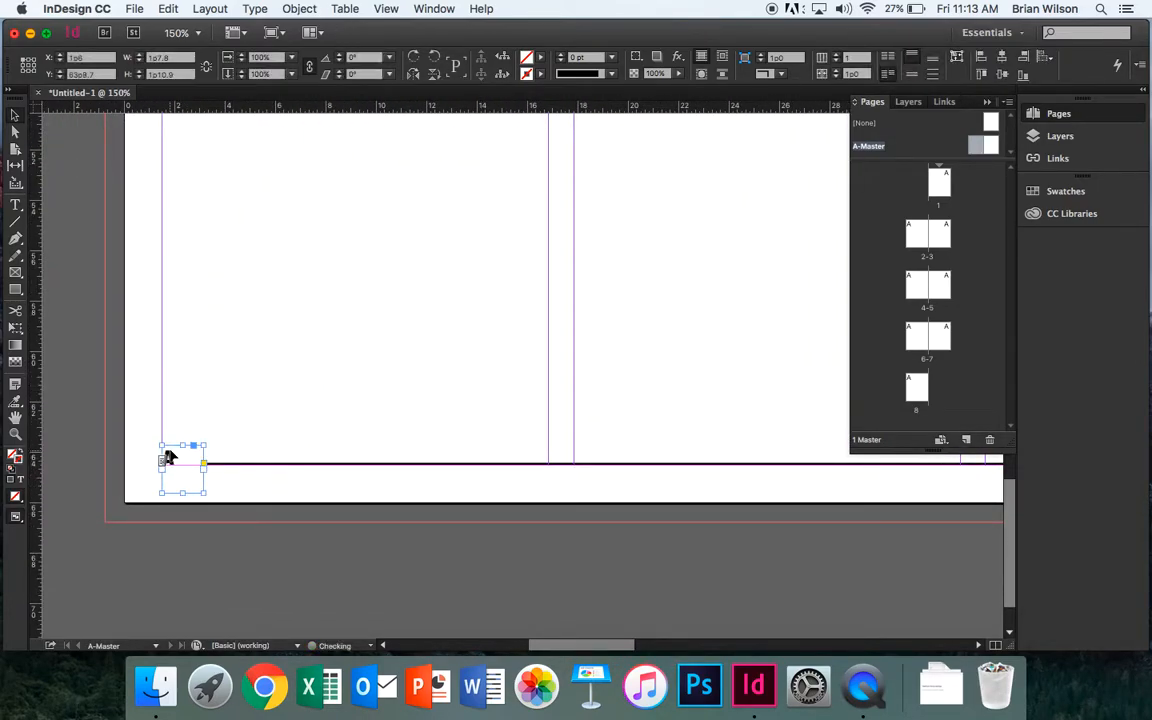
{"action": "left_click", "coordinate": [231, 399]}
{"action": "scroll", "coordinate": [267, 411], "scroll_direction": "right", "scroll_amount": 15}
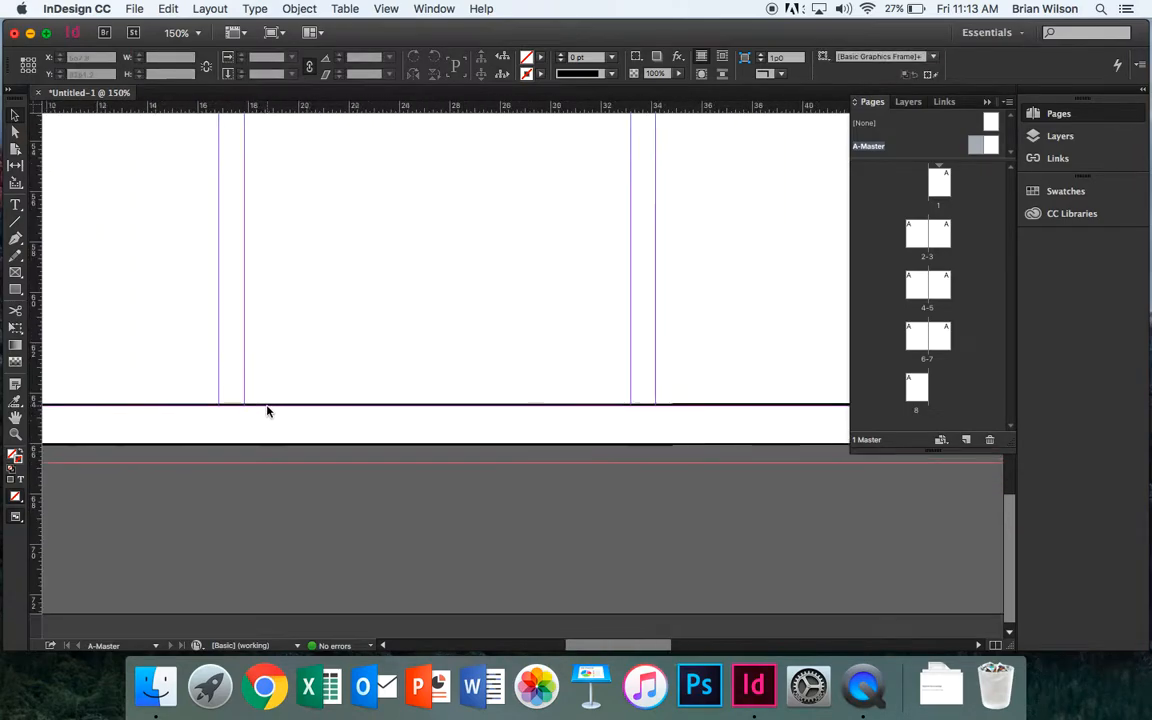
{"action": "scroll", "coordinate": [267, 411], "scroll_direction": "down", "scroll_amount": 3}
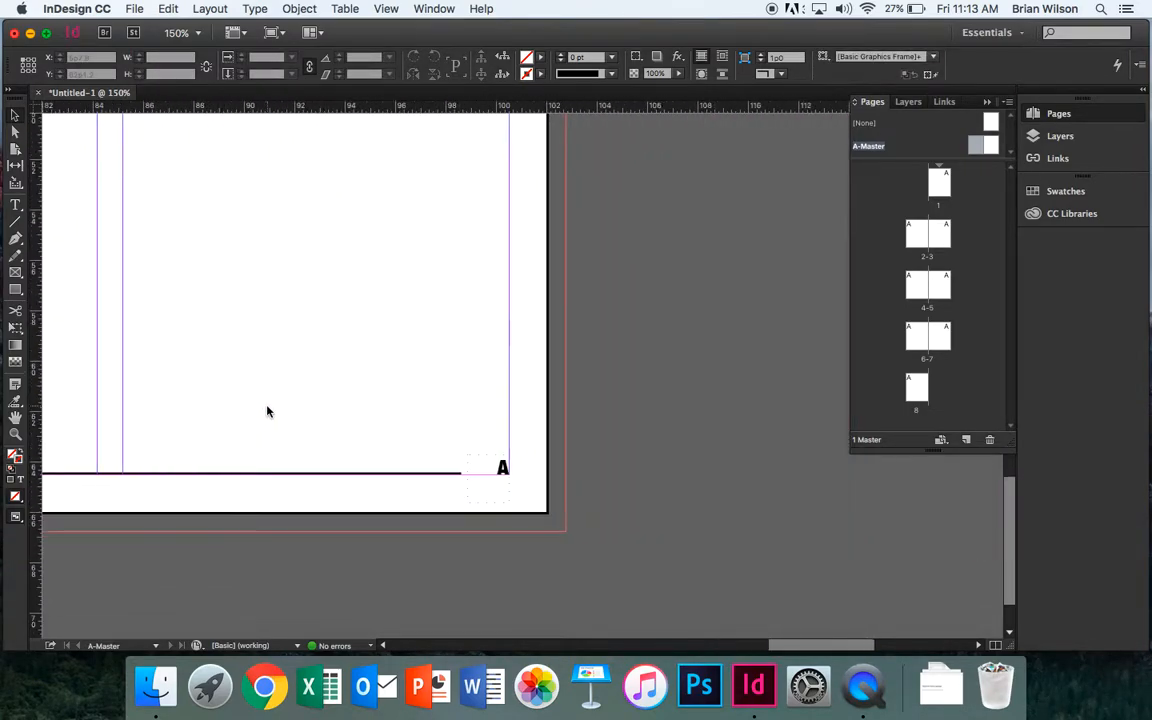
{"action": "scroll", "coordinate": [306, 405], "scroll_direction": "down", "scroll_amount": 1}
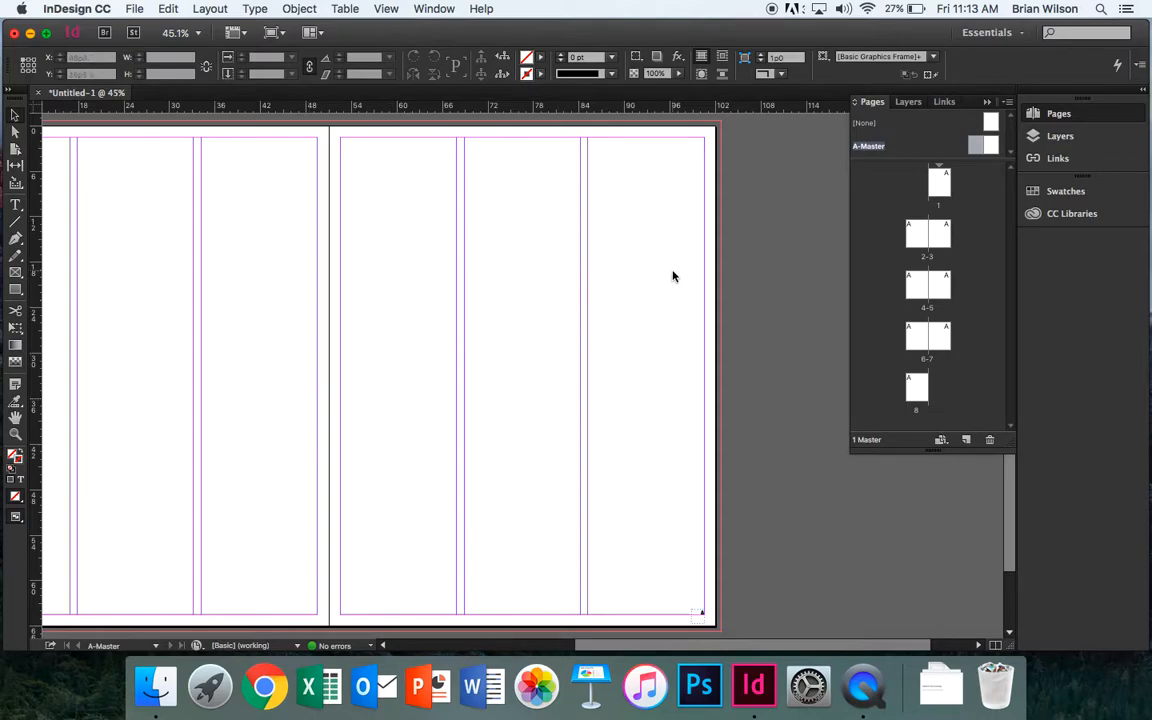
Inspect the automatic page numbers and bottom lines on document spreads 2-3 and 6-7
{"action": "left_click", "coordinate": [919, 237]}
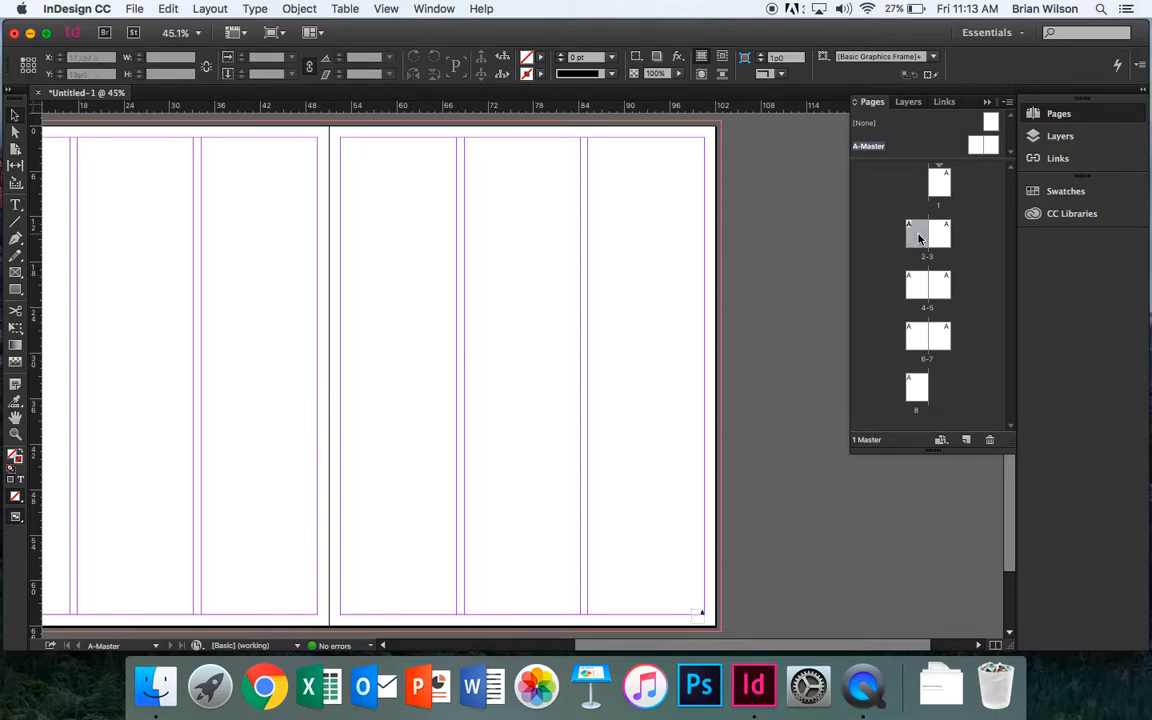
{"action": "double_click", "coordinate": [919, 237]}
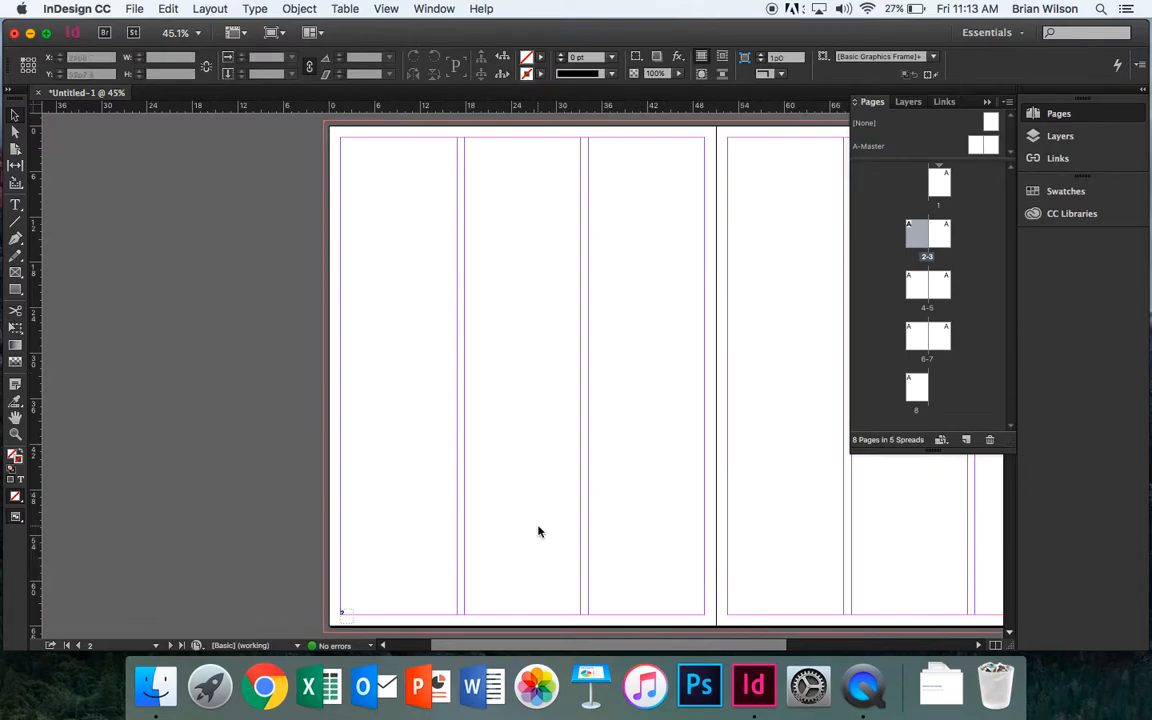
{"action": "key", "text": "super+1"}
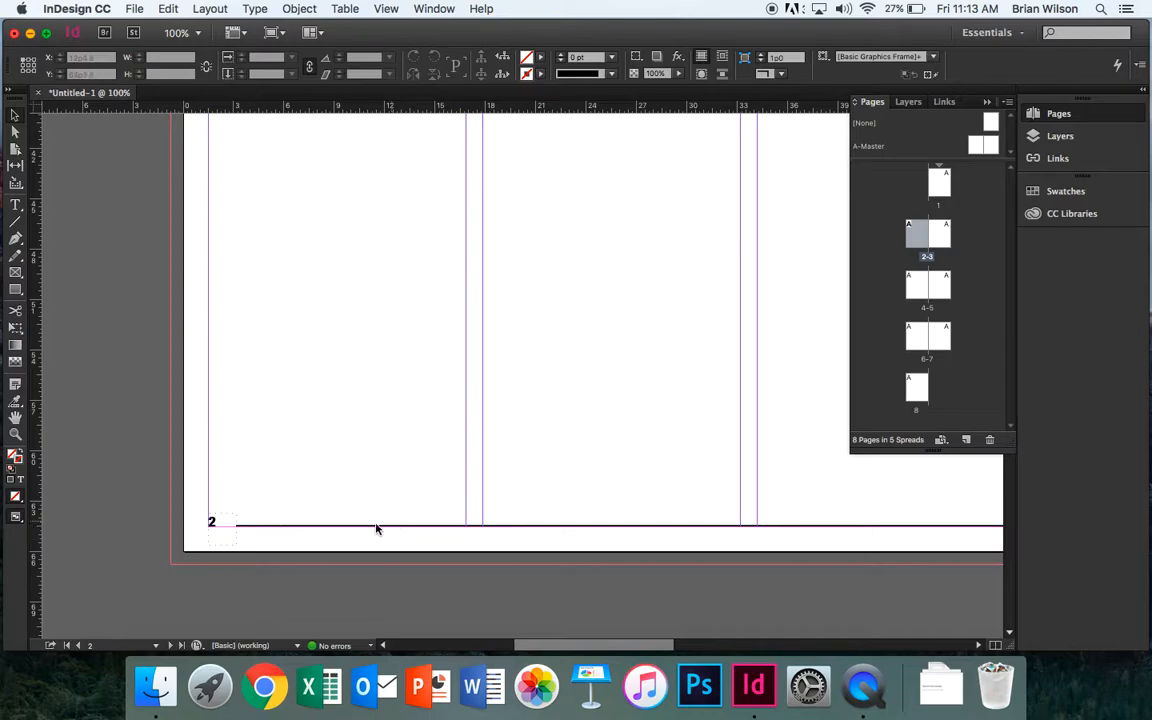
{"action": "scroll", "coordinate": [376, 491], "scroll_direction": "right", "scroll_amount": 15}
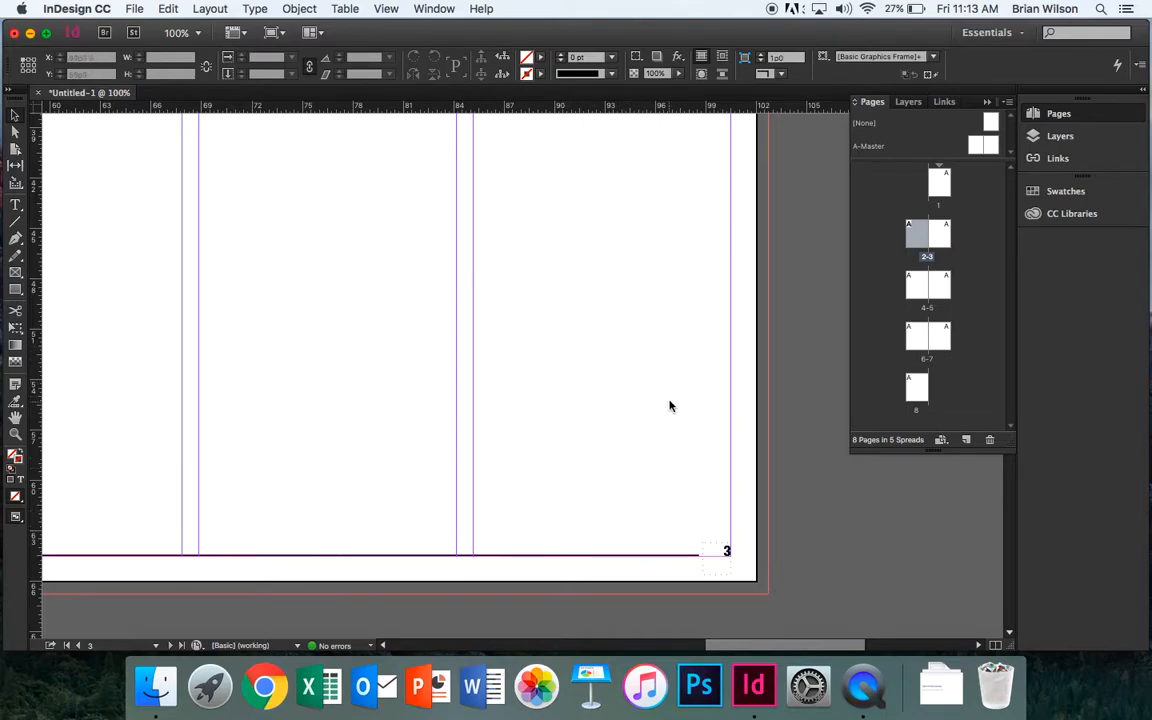
{"action": "left_click", "coordinate": [916, 336]}
{"action": "double_click", "coordinate": [953, 340]}
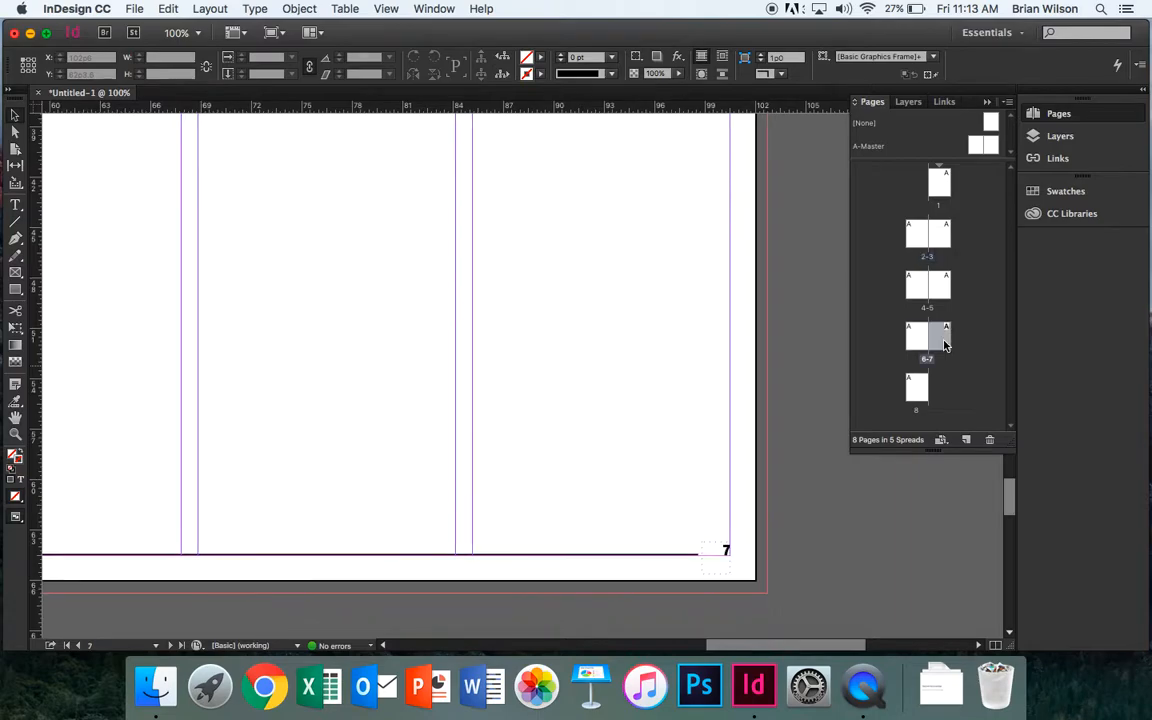
{"action": "scroll", "coordinate": [548, 444], "scroll_direction": "left", "scroll_amount": 10}
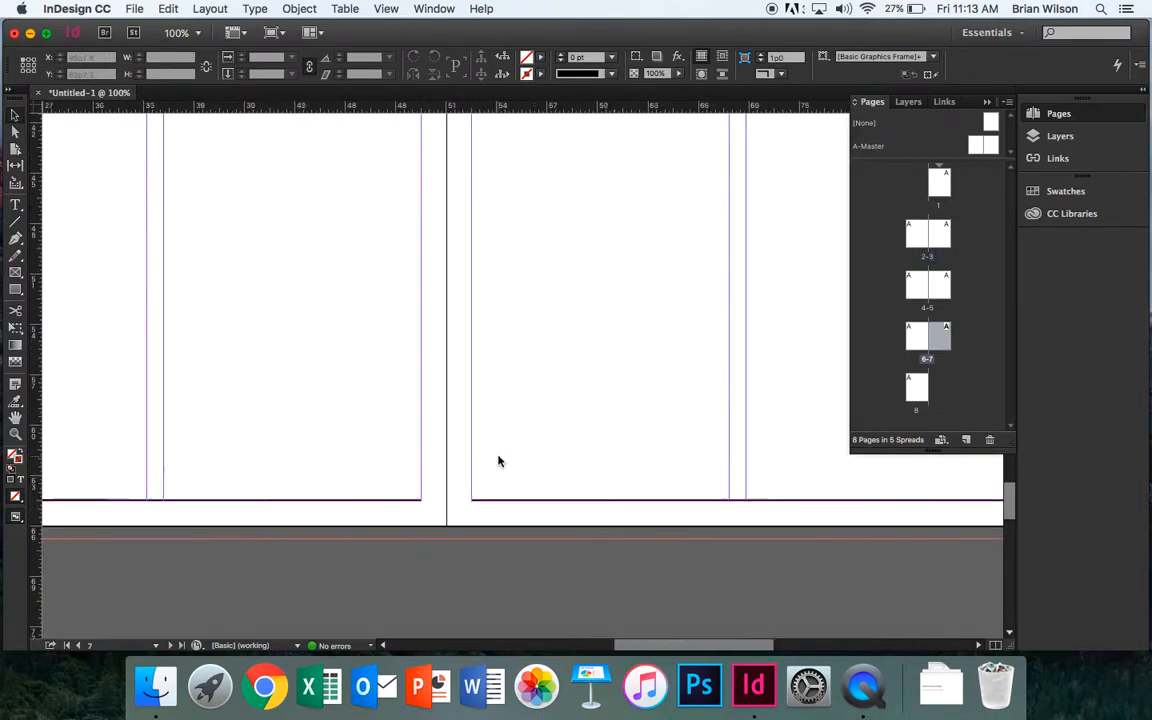
{"action": "scroll", "coordinate": [499, 461], "scroll_direction": "left", "scroll_amount": 3}
{"action": "scroll", "coordinate": [499, 461], "scroll_direction": "up", "scroll_amount": 1}
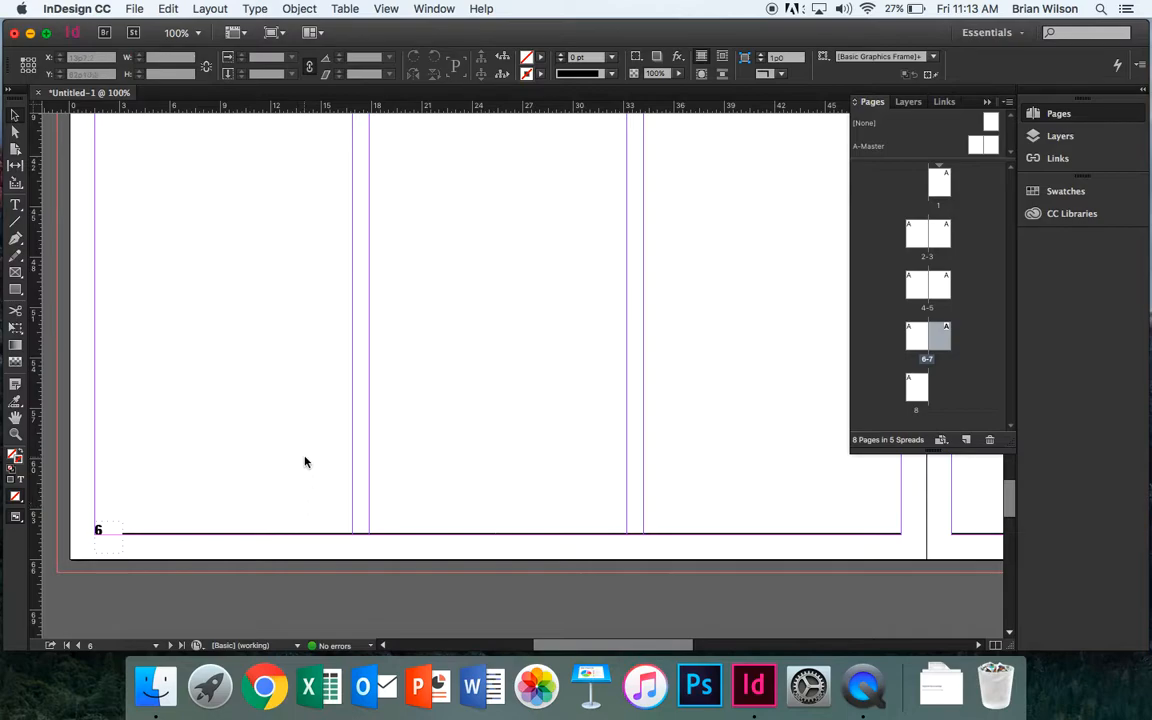
{"action": "key", "text": "super+0"}
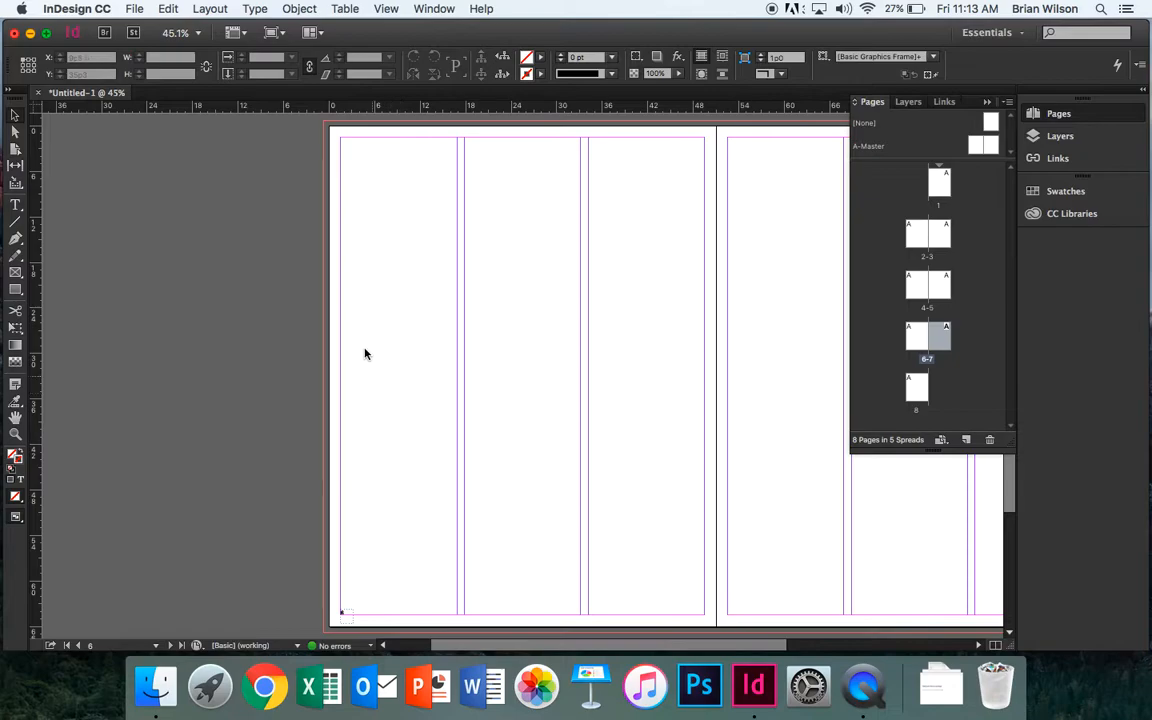
Go to page 1 and apply the [None] master to it, removing the A-Master lines and page number
{"action": "left_click", "coordinate": [937, 193]}
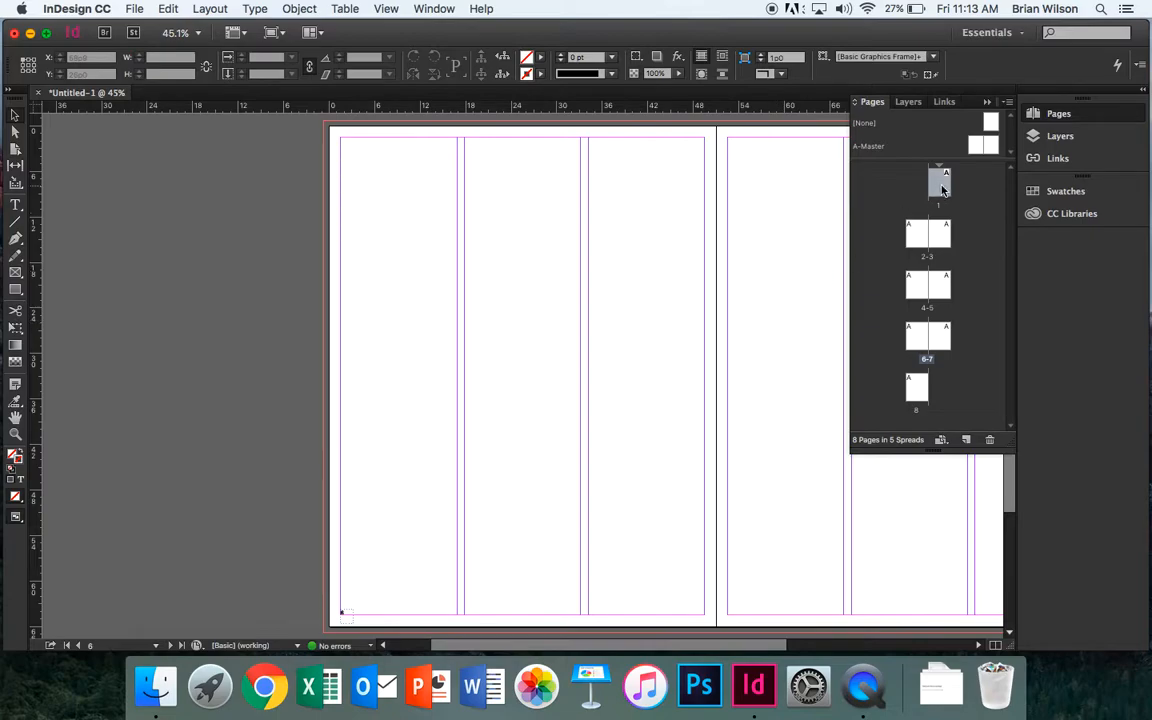
{"action": "double_click", "coordinate": [940, 185]}
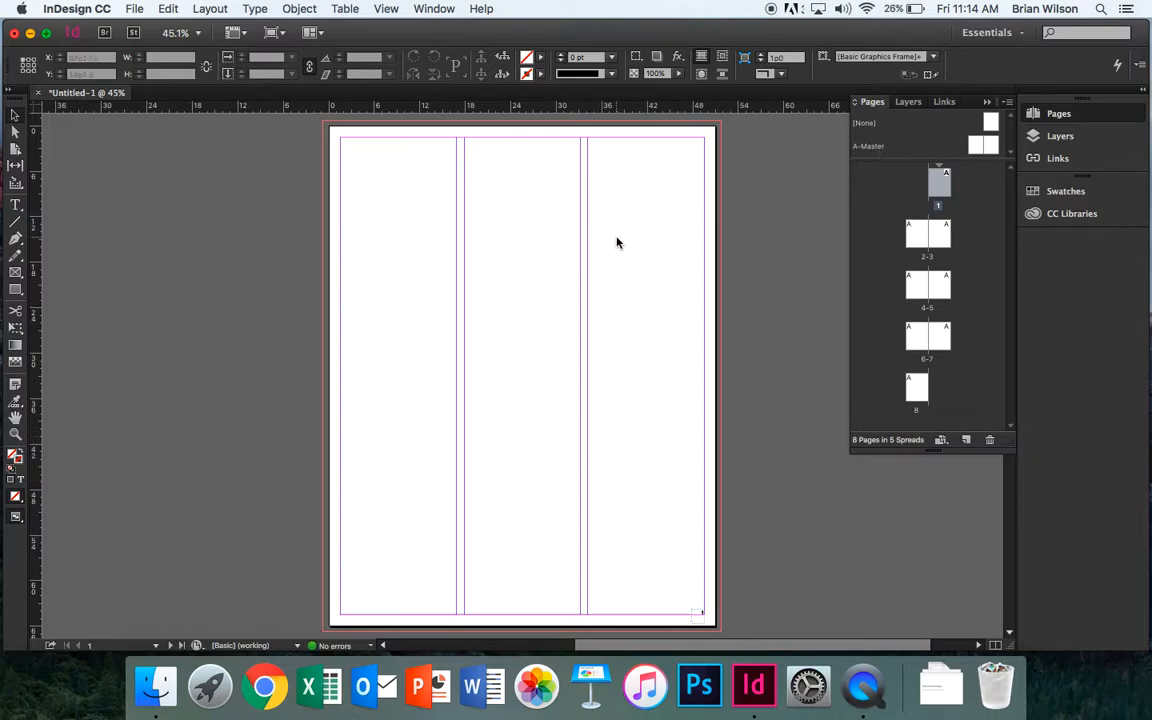
{"action": "key", "text": "w"}
{"action": "key", "text": "w"}
{"action": "left_click", "coordinate": [991, 125]}
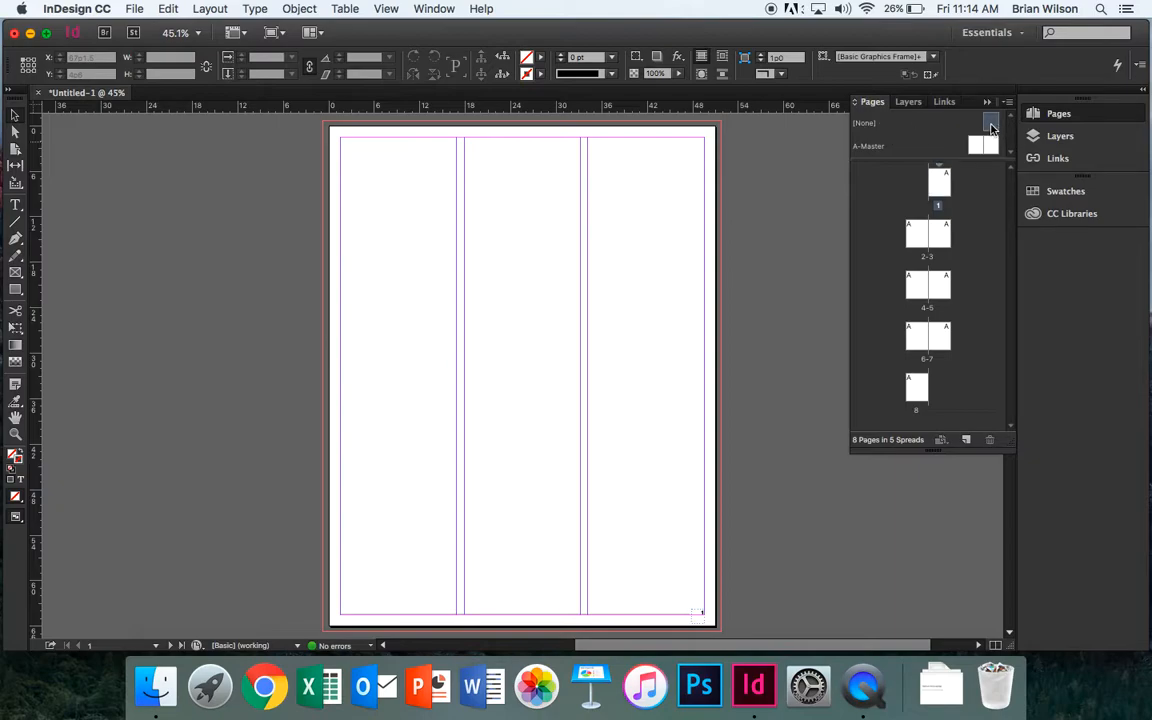
{"action": "left_click_drag", "start_coordinate": [989, 122], "coordinate": [940, 187]}
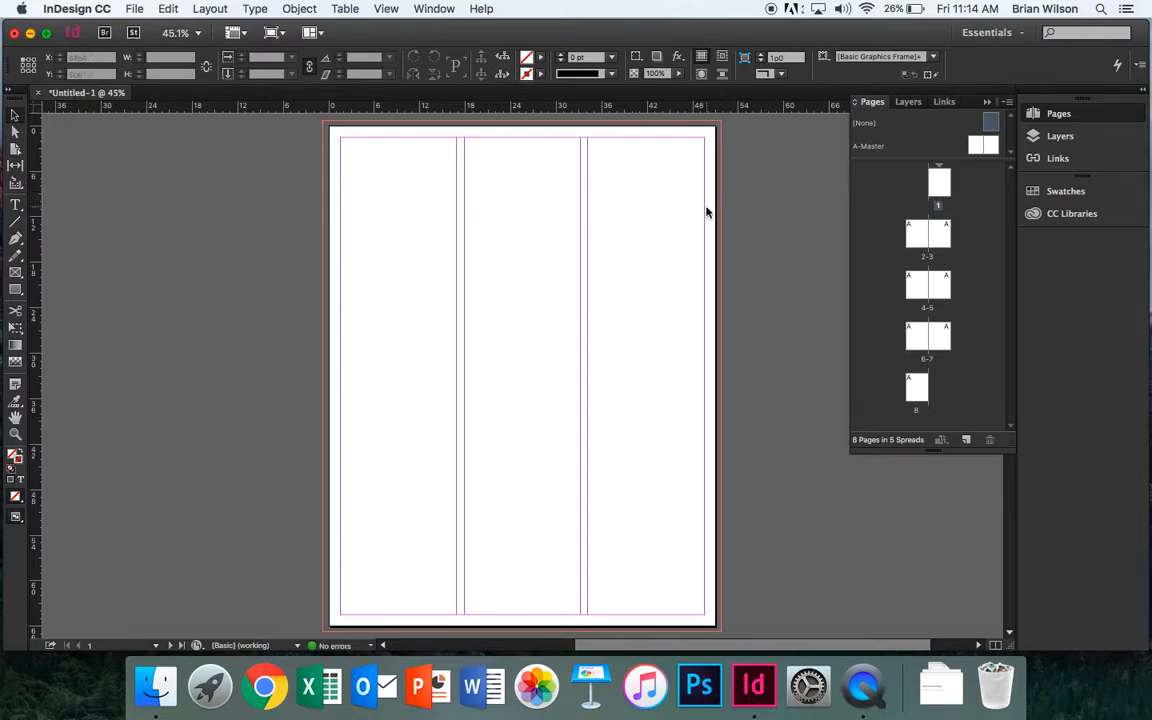
Preview page 1 and spreads 2-3 and 4-5 without guides to check where the master items appear
{"action": "key", "text": "w"}
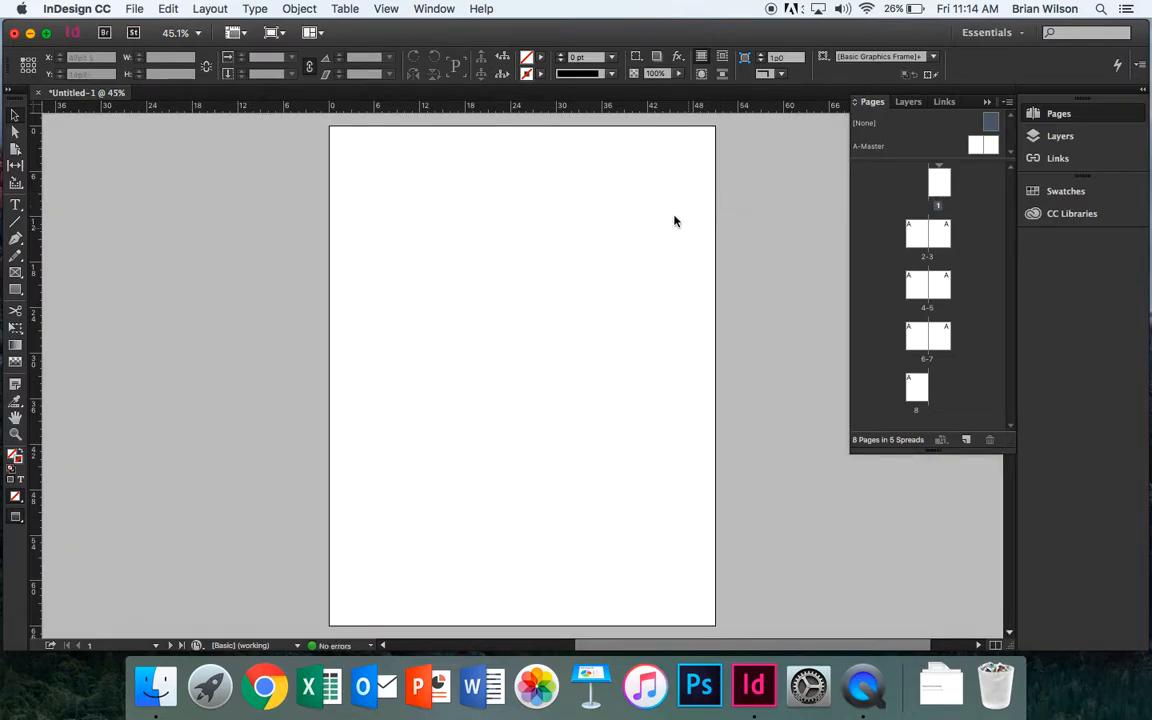
{"action": "double_click", "coordinate": [922, 238]}
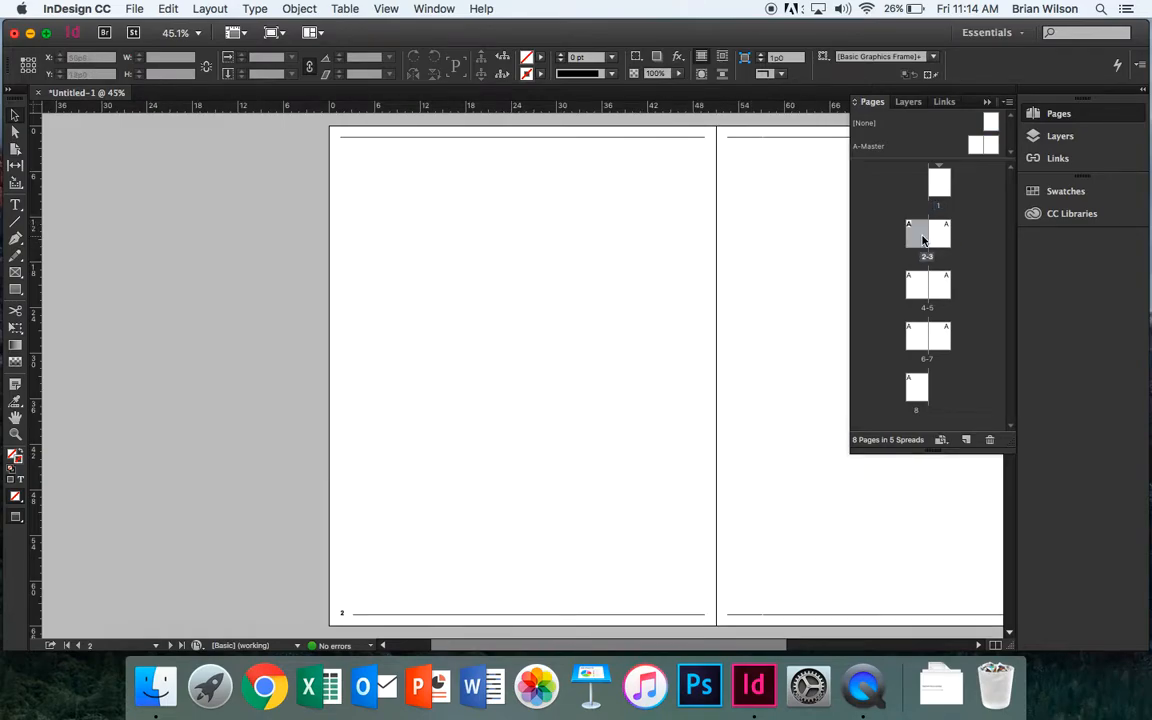
{"action": "double_click", "coordinate": [918, 288]}
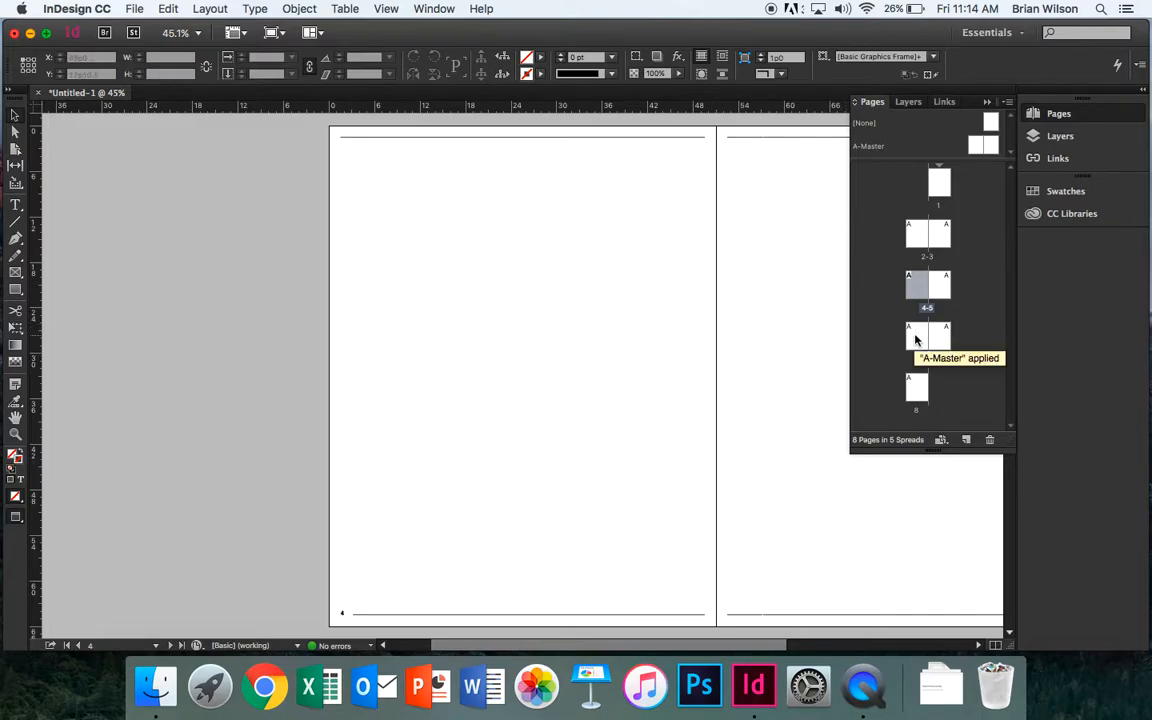
{"action": "left_click", "coordinate": [937, 187]}
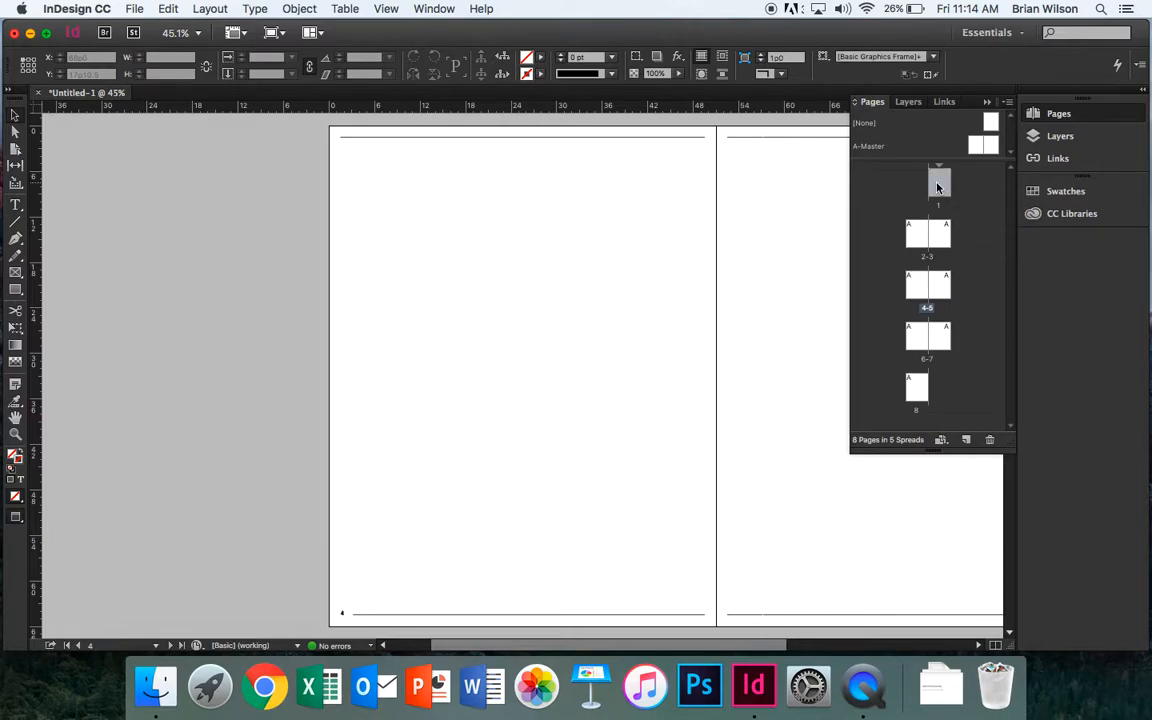
{"action": "scroll", "coordinate": [713, 249], "scroll_direction": "right", "scroll_amount": 3}
{"action": "scroll", "coordinate": [713, 249], "scroll_direction": "right", "scroll_amount": 3}
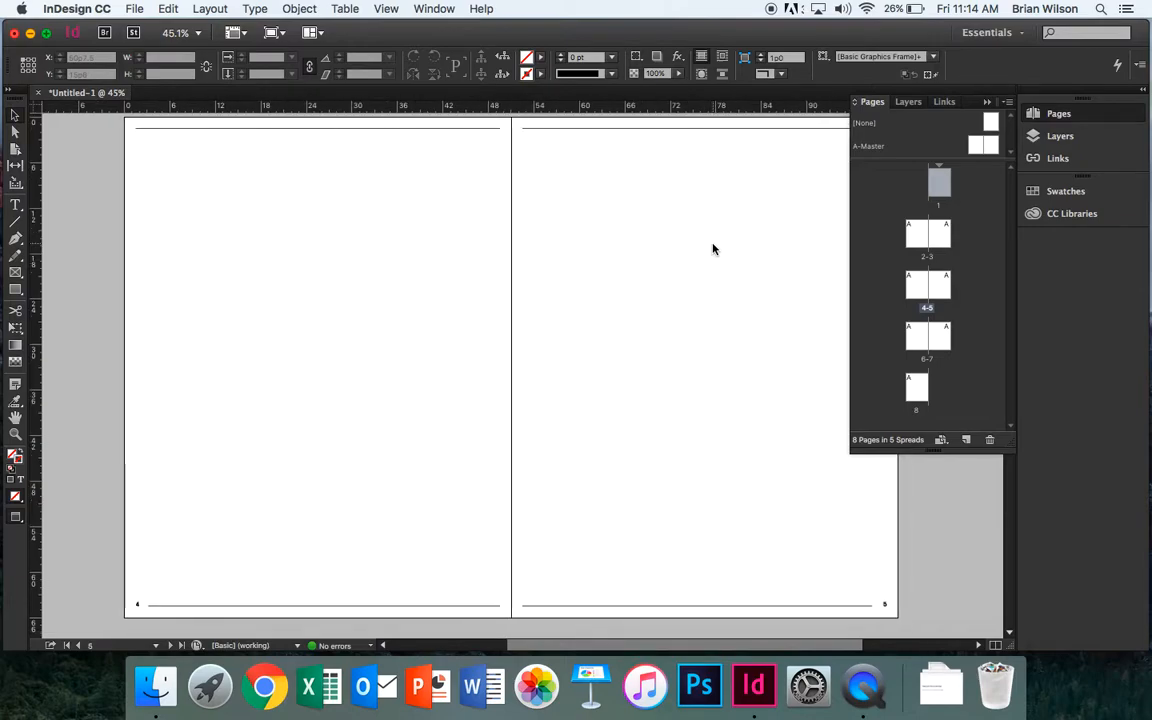